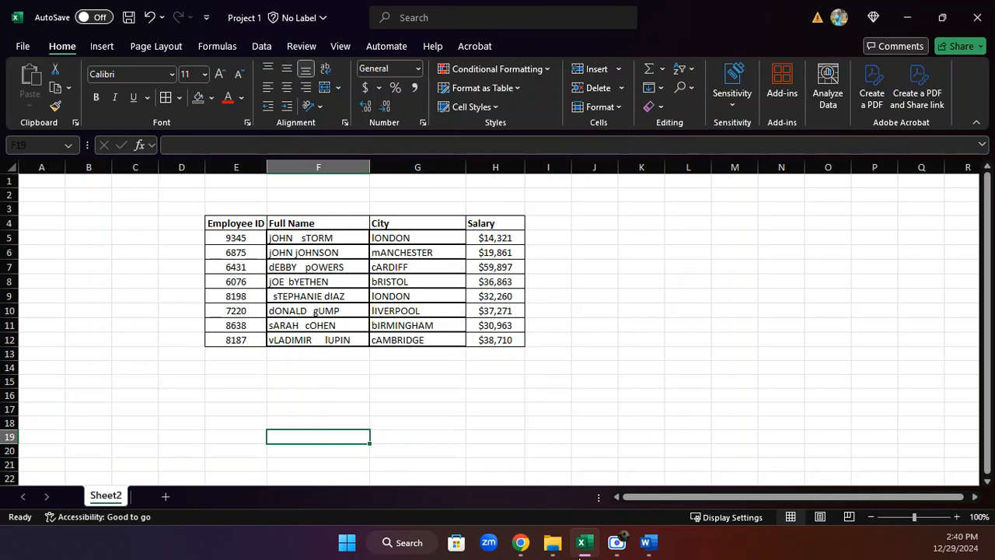
Insert a blank column after the original Full Name column.
mouse_move(667, 539)
click(377, 161)
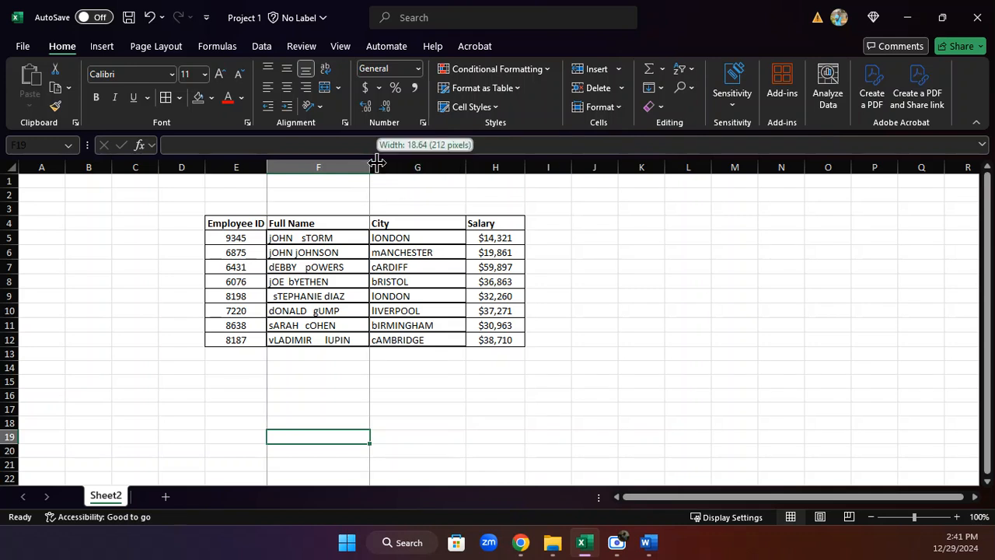
click(382, 165)
right_click(382, 163)
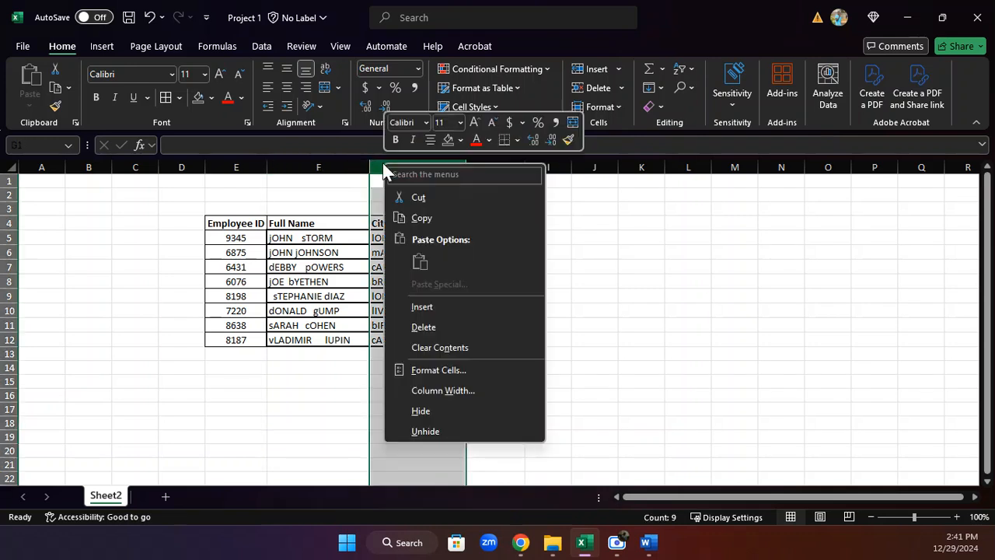
click(409, 305)
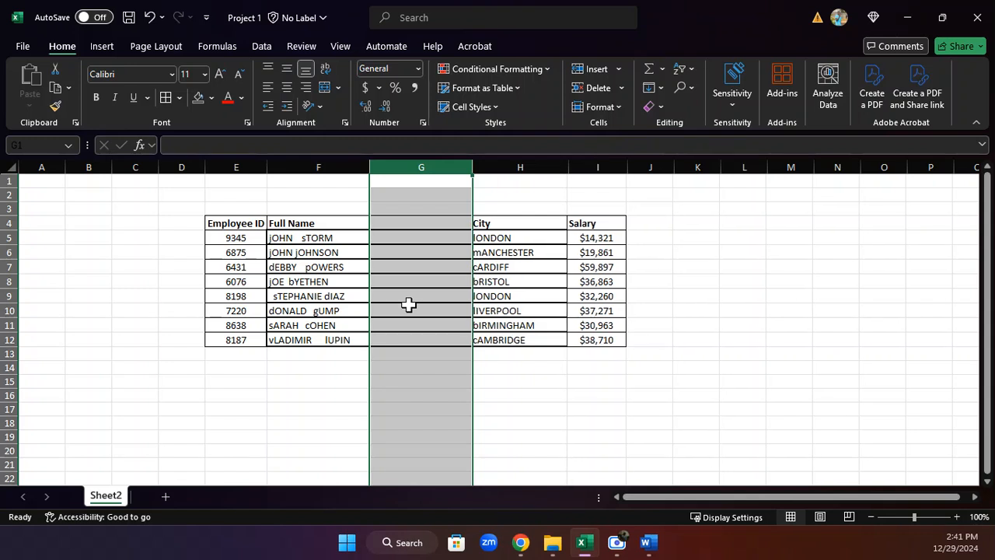
Enter the bold header Full Name at the top of the new column.
click(385, 224)
key(ctrl+b)
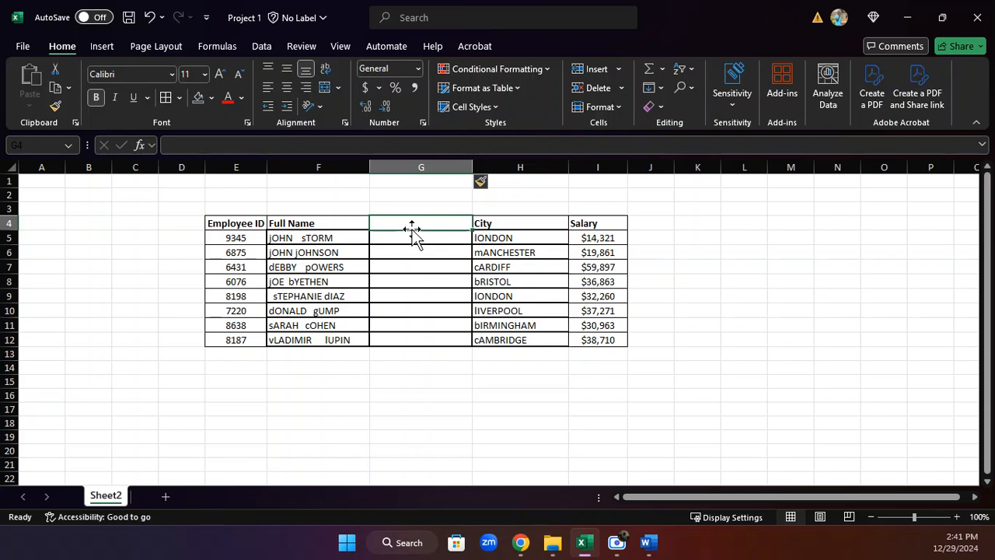
text(Full)
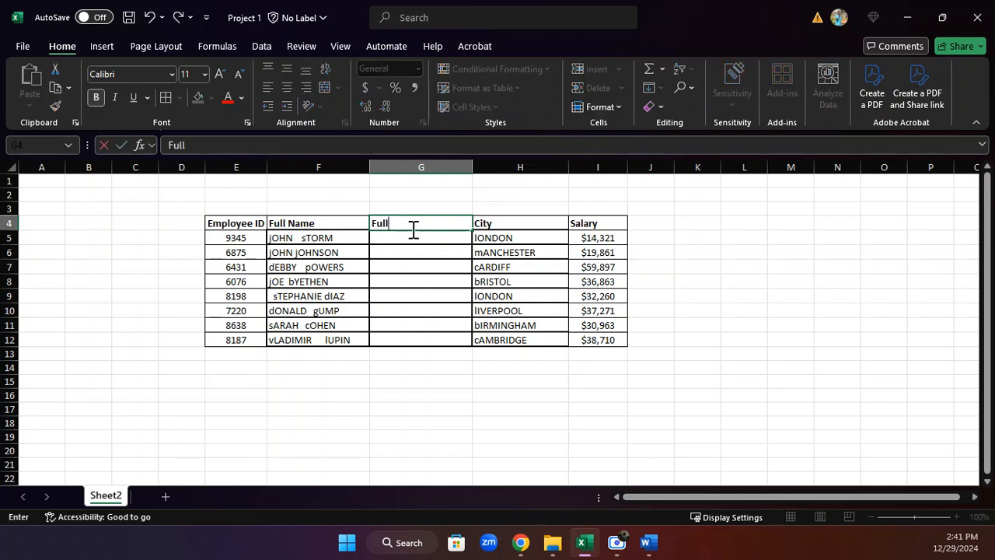
text( Name)
click(432, 249)
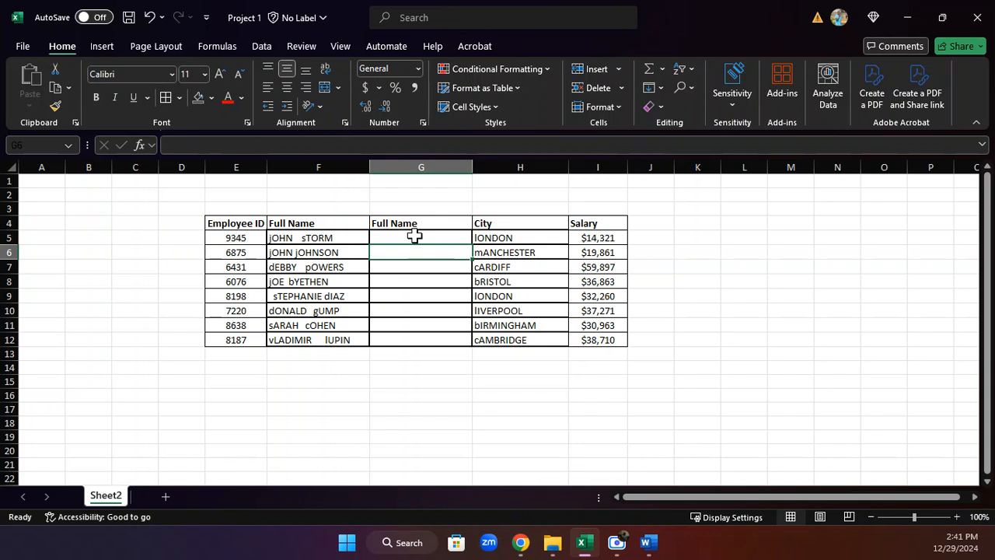
Enter the PROPER function in the first data cell of the new Full Name column.
click(414, 235)
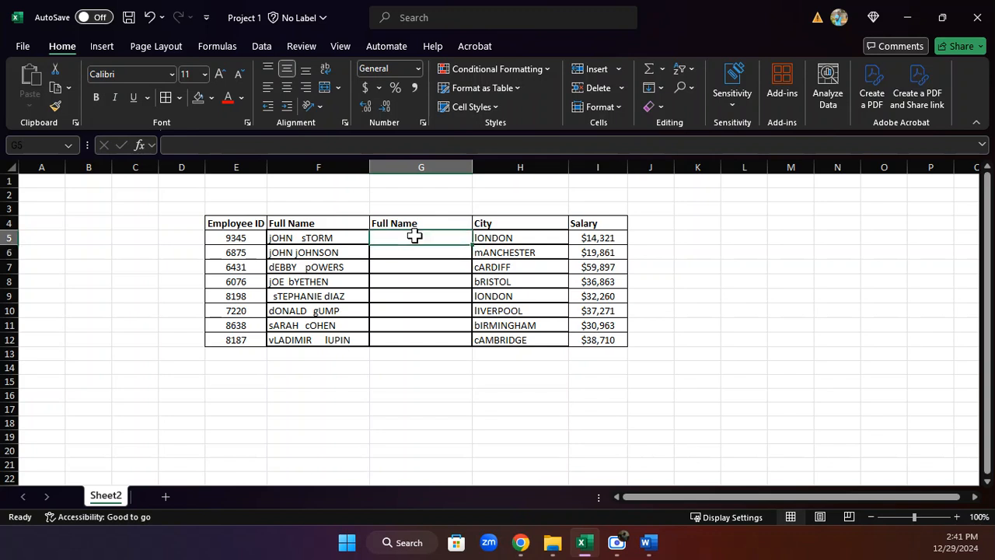
text(=)
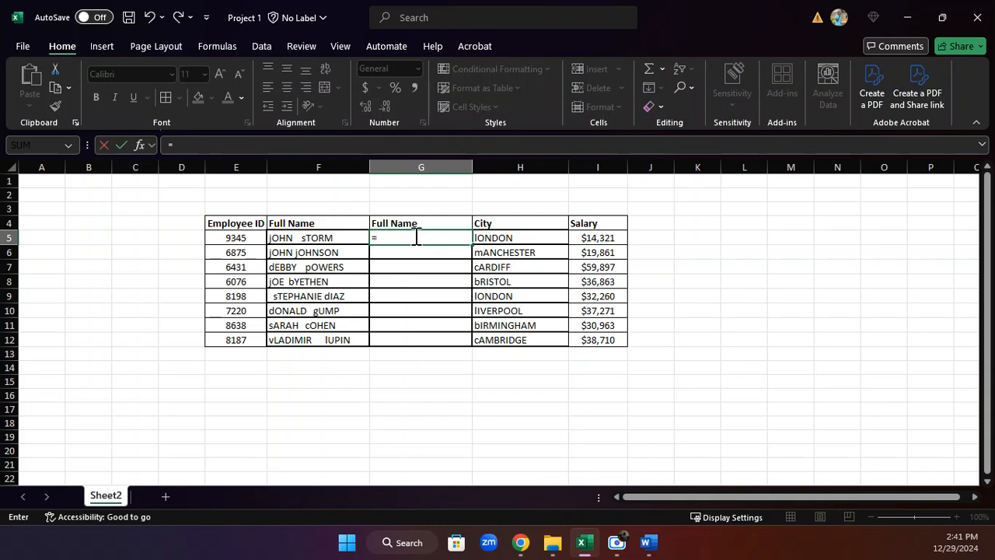
text(Pro)
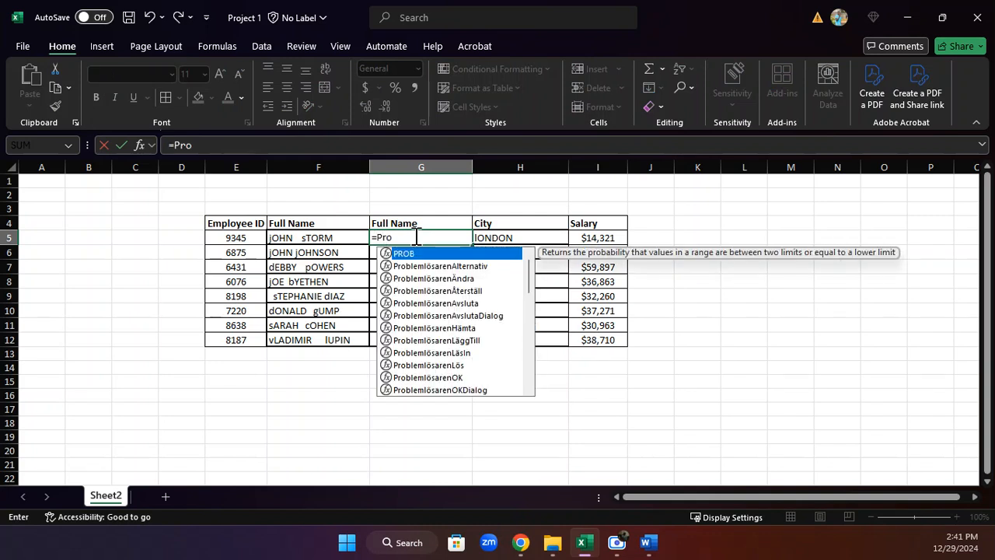
text(per)
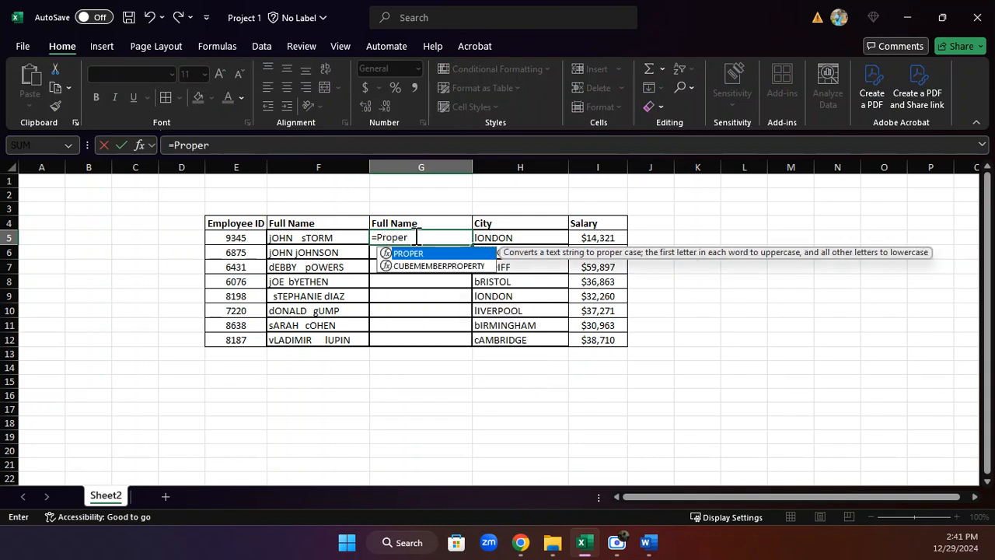
key(Return)
click(415, 237)
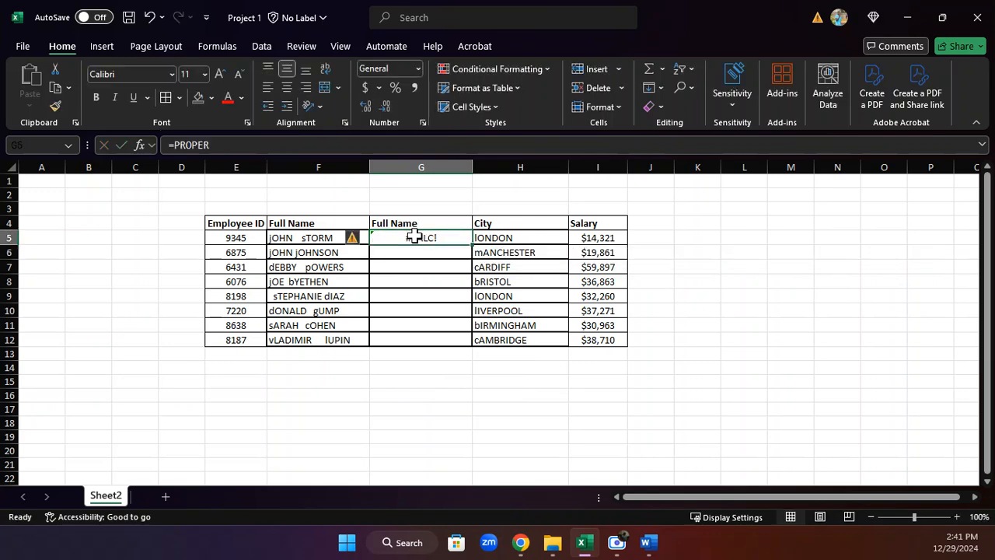
click(229, 144)
key(Return)
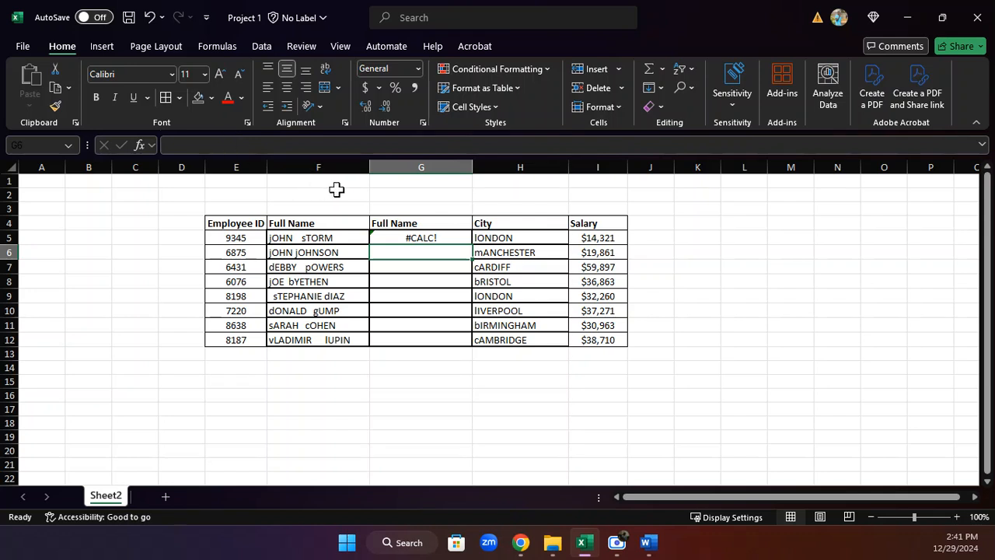
Complete the formula as =PROPER(F5) by adding the original name cell as its argument.
click(396, 235)
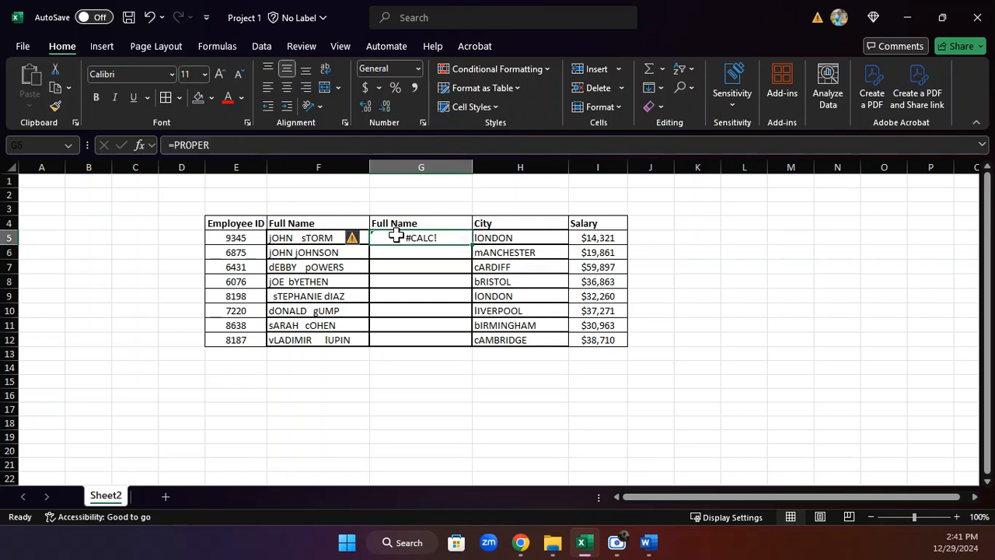
click(244, 150)
text(()
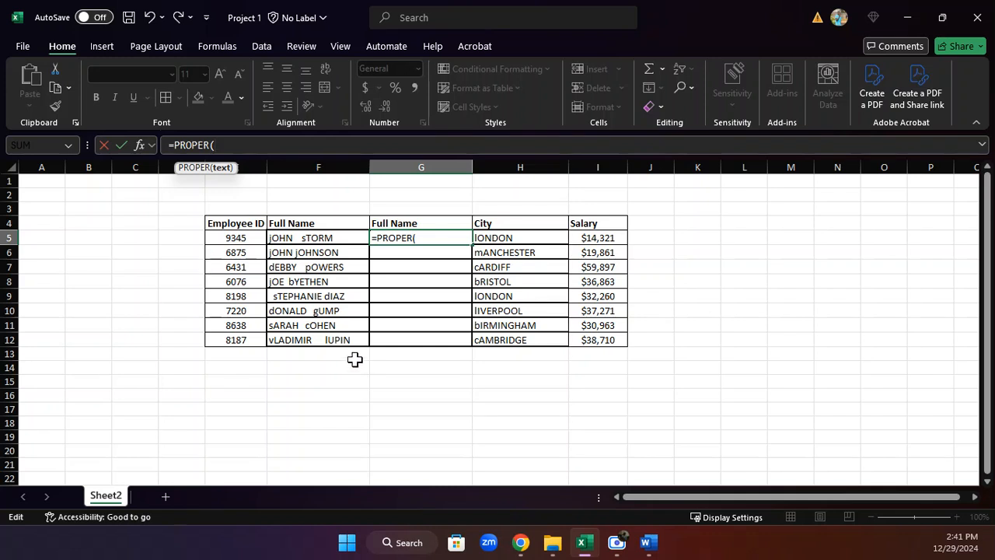
click(330, 238)
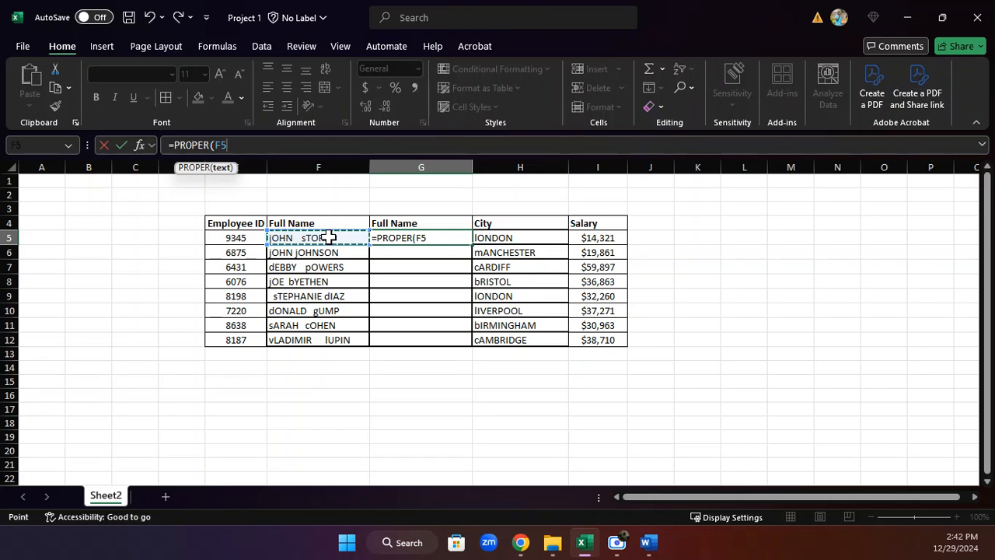
text())
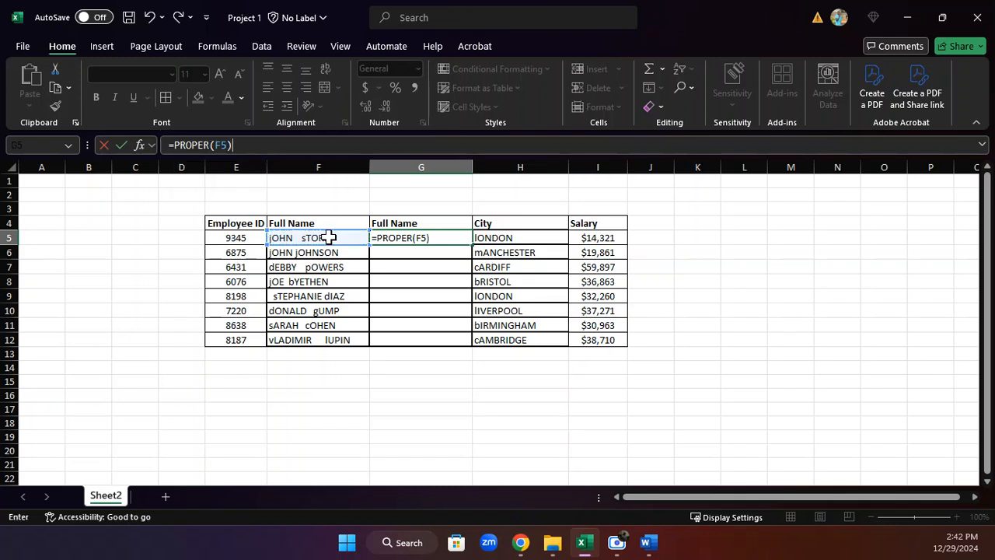
key(Return)
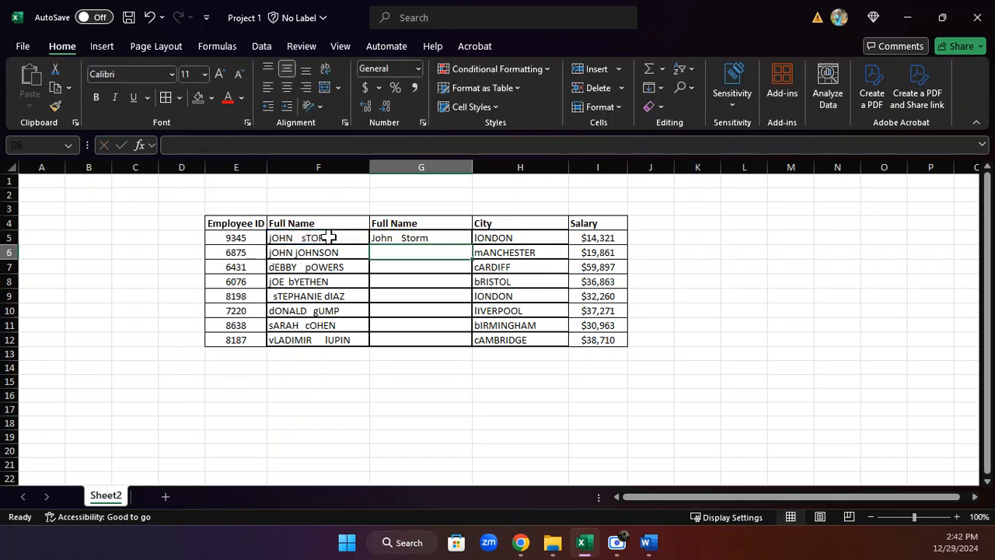
Fill the PROPER formula down the new column through the last employee row.
click(434, 237)
double_click(472, 244)
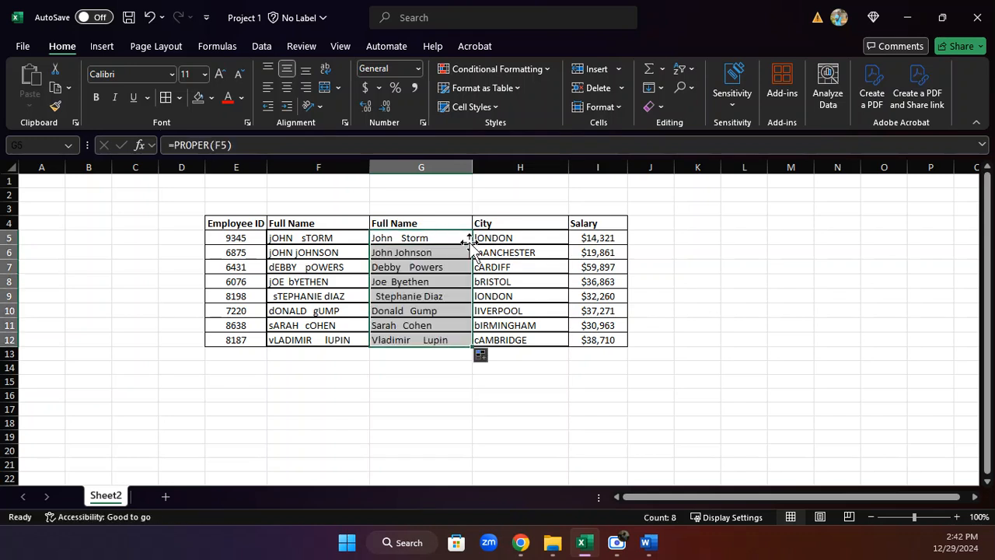
click(393, 379)
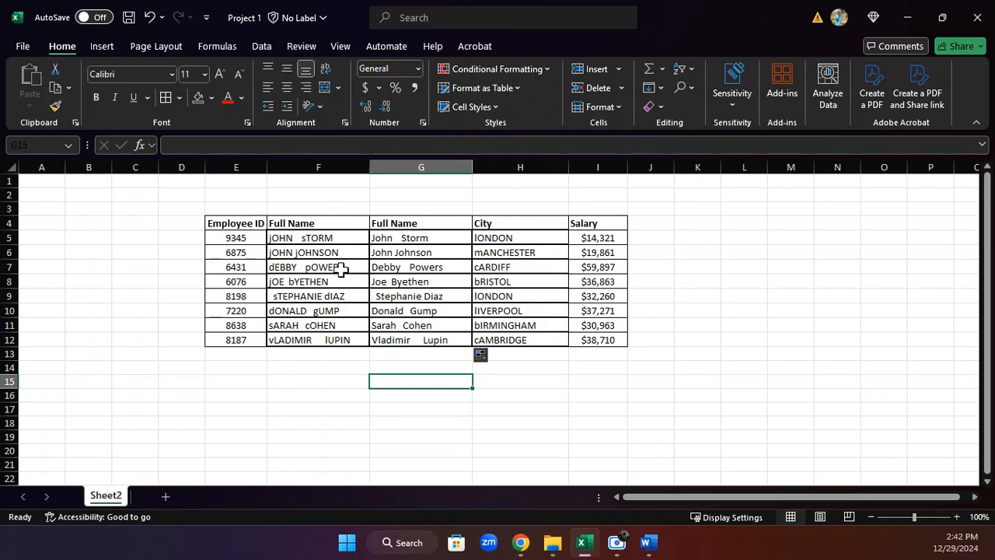
Wrap the first formula in TRIM so it reads =TRIM(PROPER(F5)).
click(402, 238)
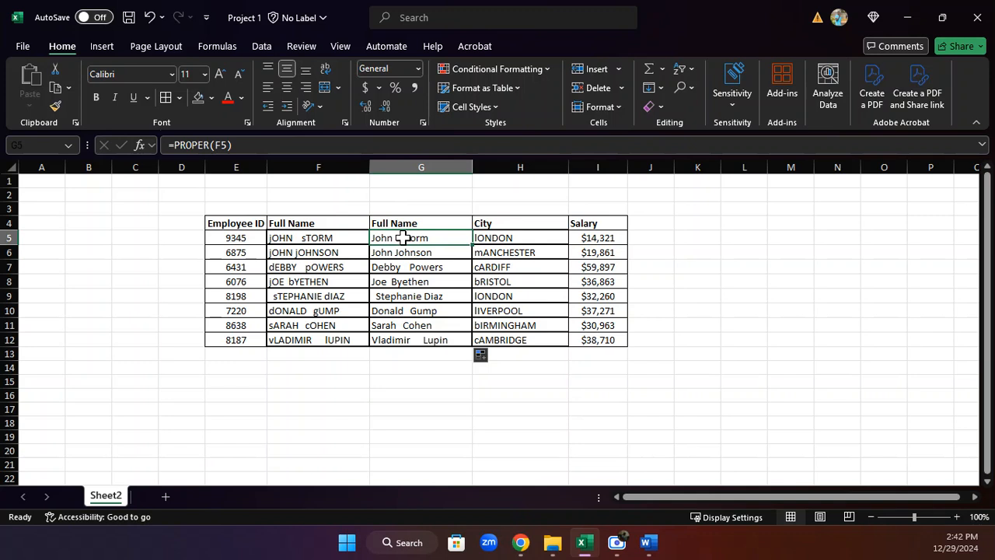
click(176, 144)
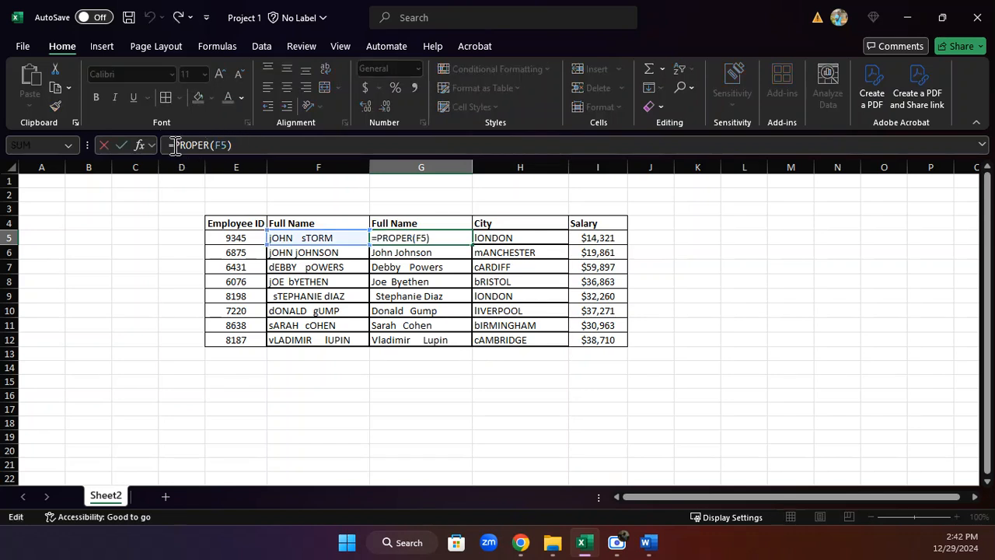
text(TRIM)
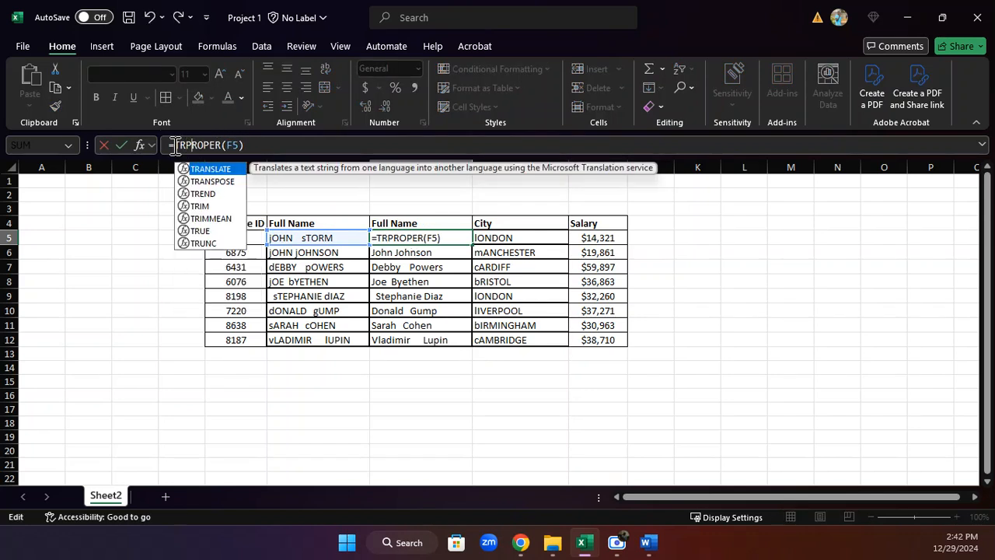
text(()
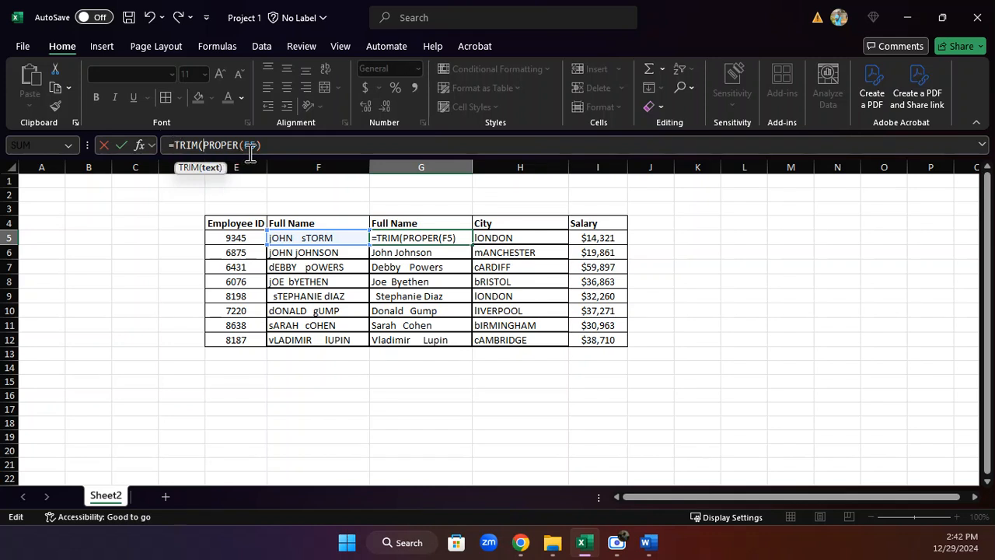
text())
key(Return)
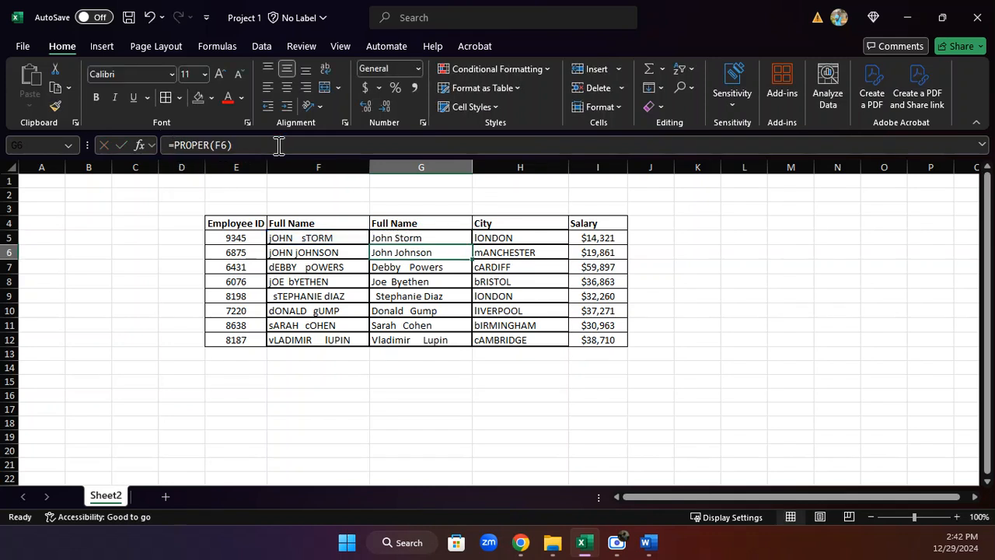
Fill the TRIM formula down the new column to row 12.
click(440, 236)
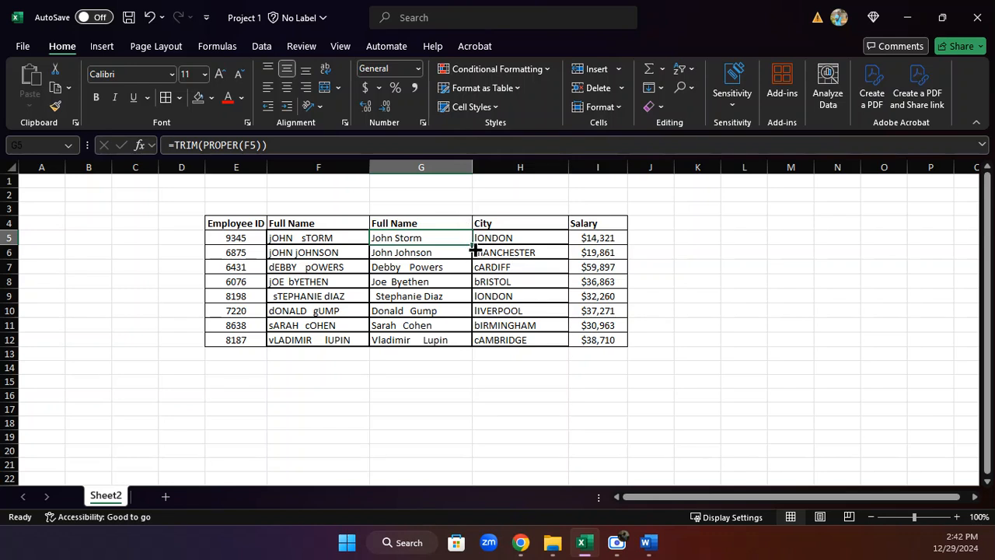
drag(472, 245, 473, 347)
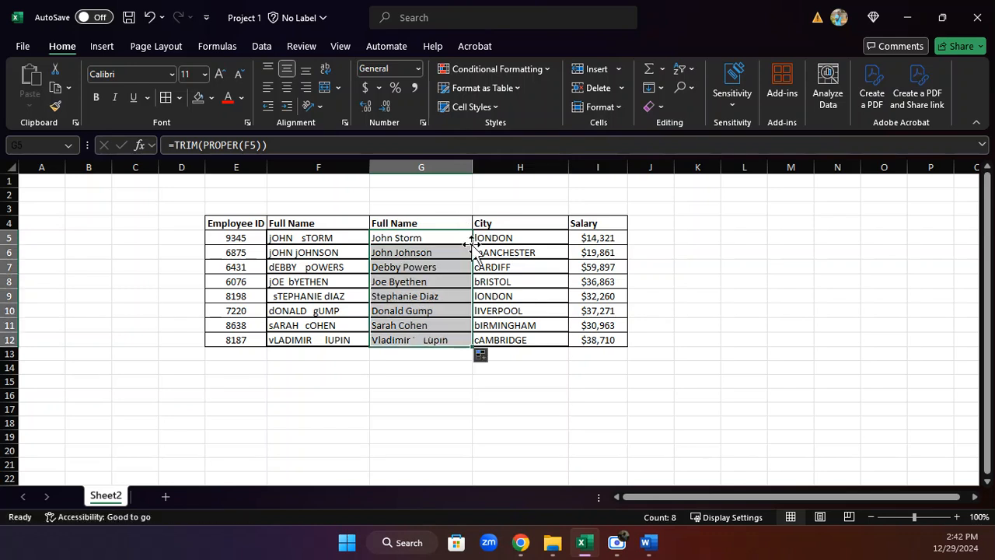
click(419, 369)
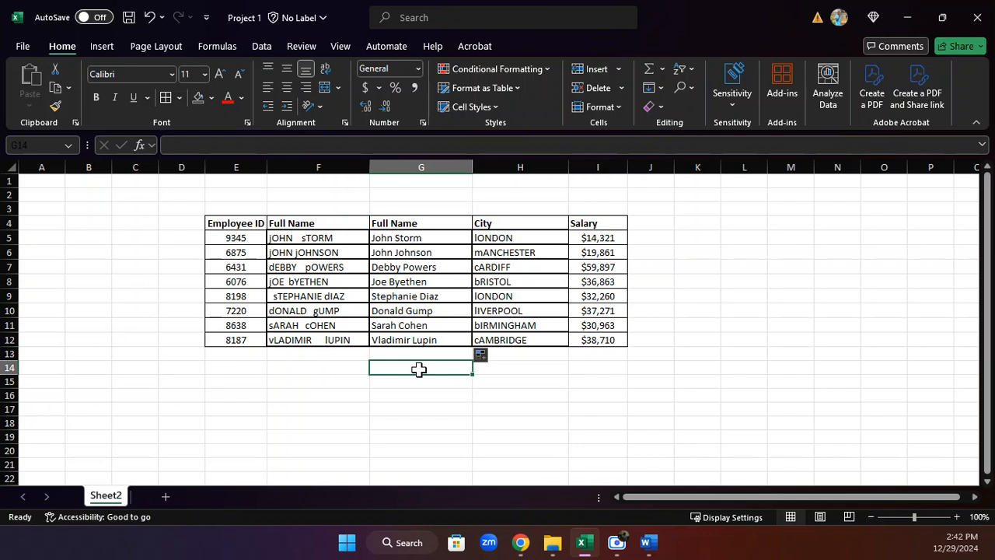
double_click(387, 239)
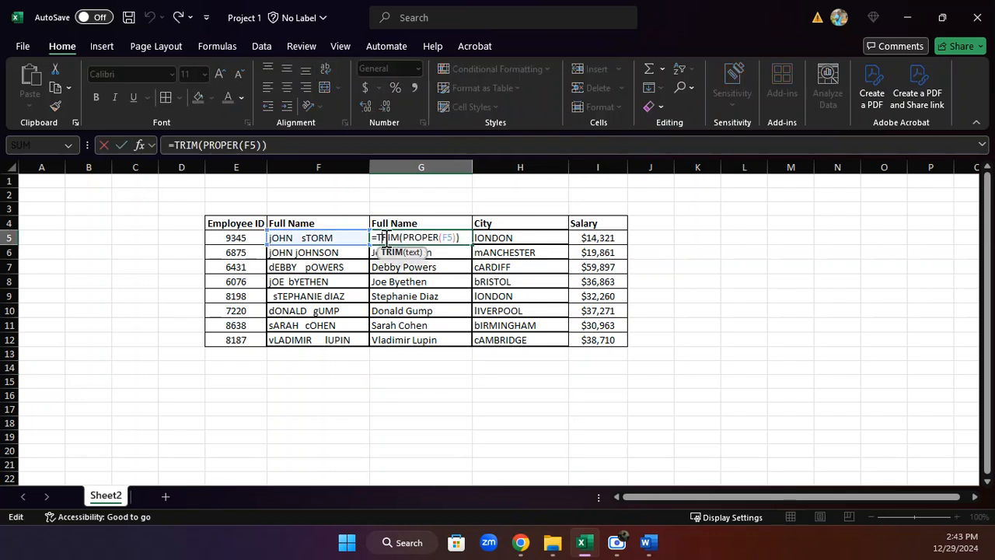
key(Escape)
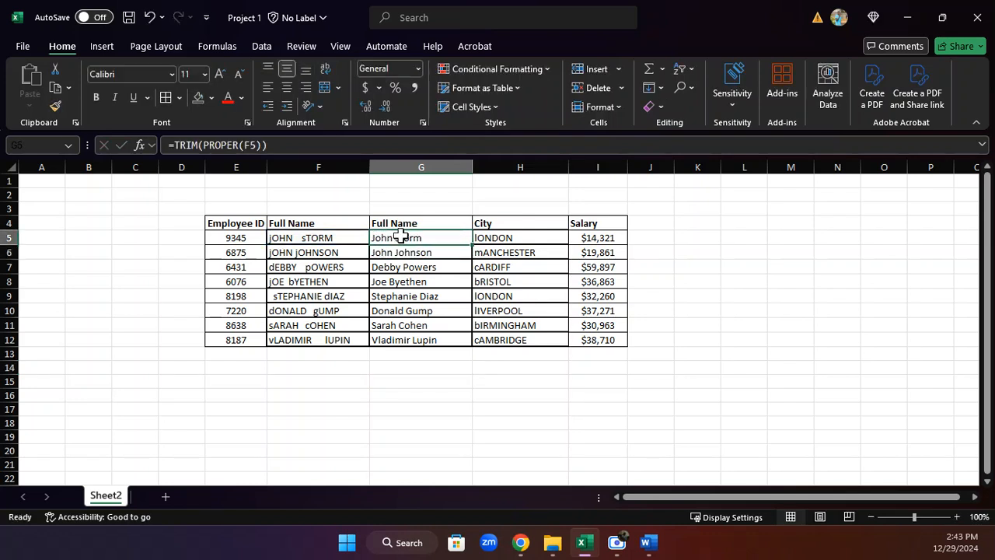
Insert a blank column before the original City column.
click(550, 164)
right_click(550, 164)
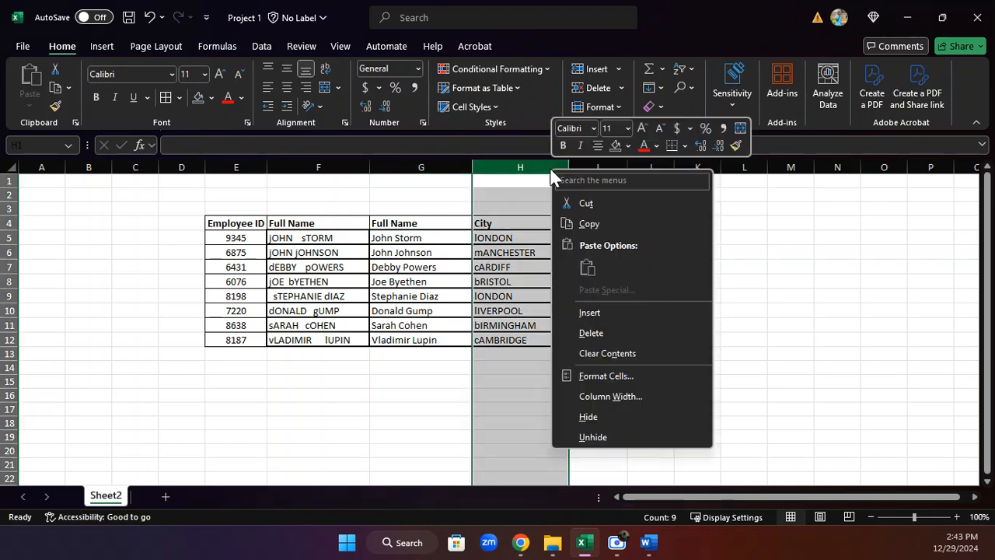
click(585, 312)
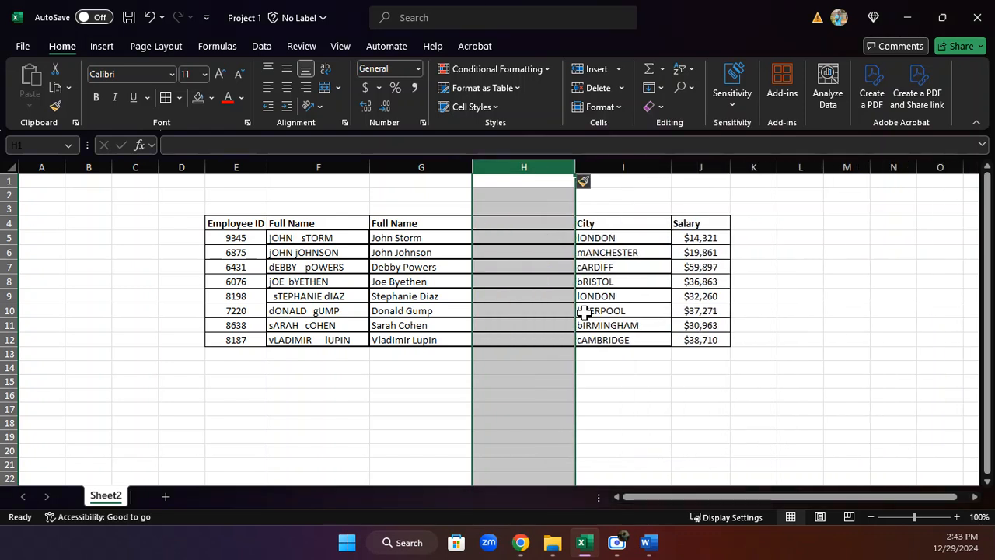
Enter the header City at the top of the new column.
click(521, 223)
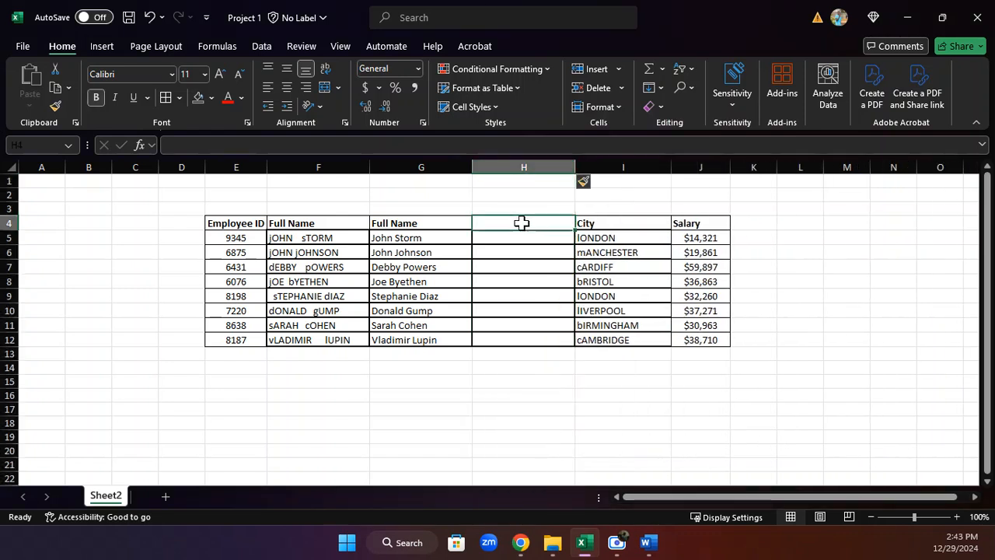
text(City)
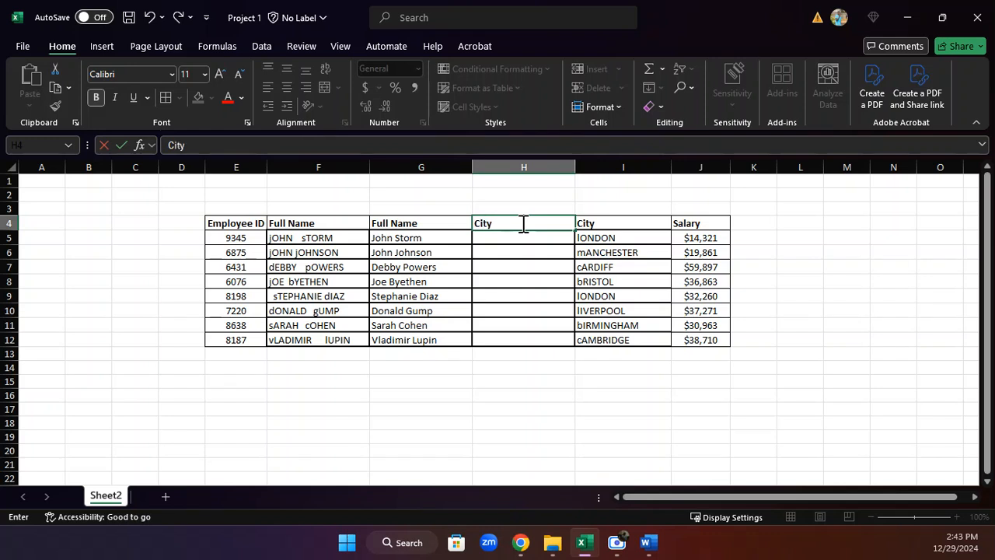
key(Return)
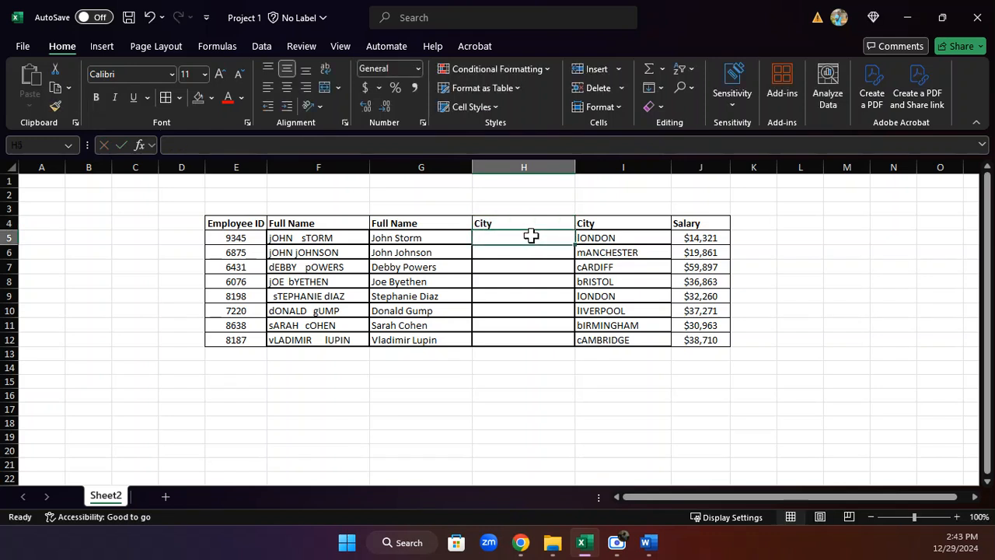
Enter =PROPER(I5) in the first cell of the new City column.
text(=)
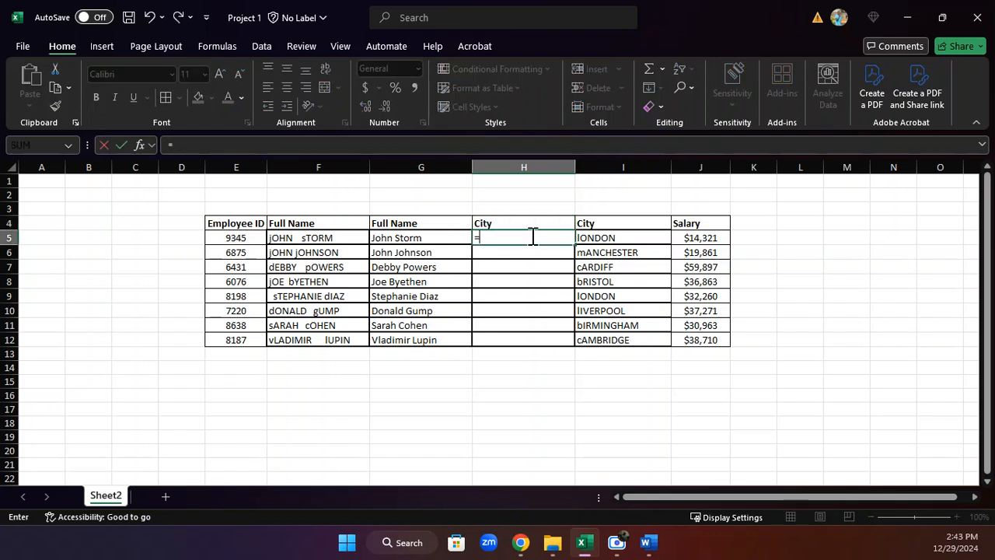
text(Pro)
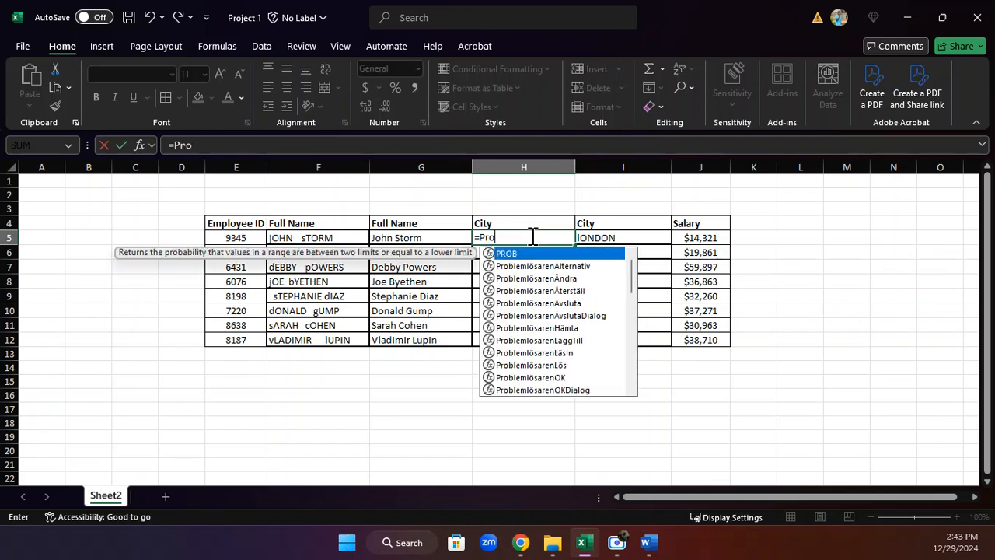
text(per)
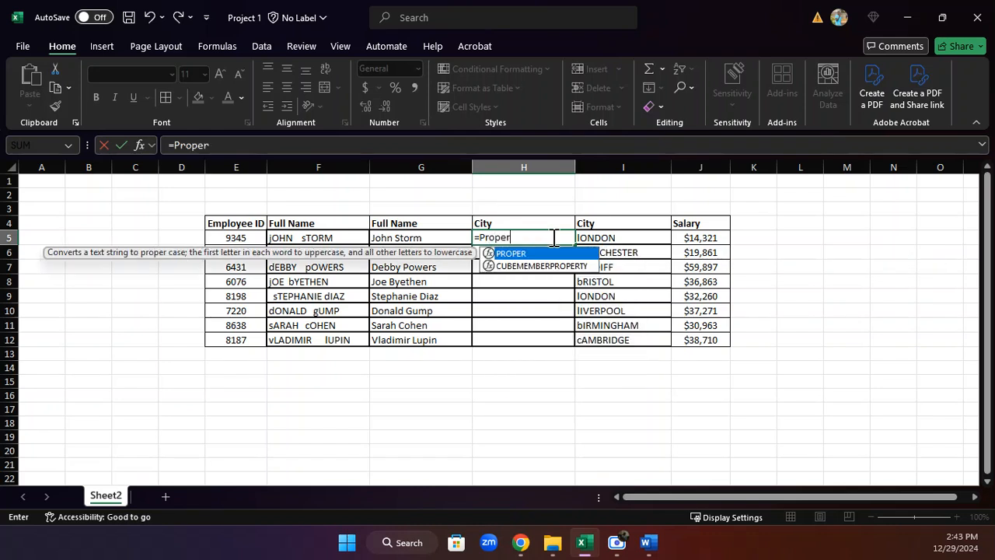
text(()
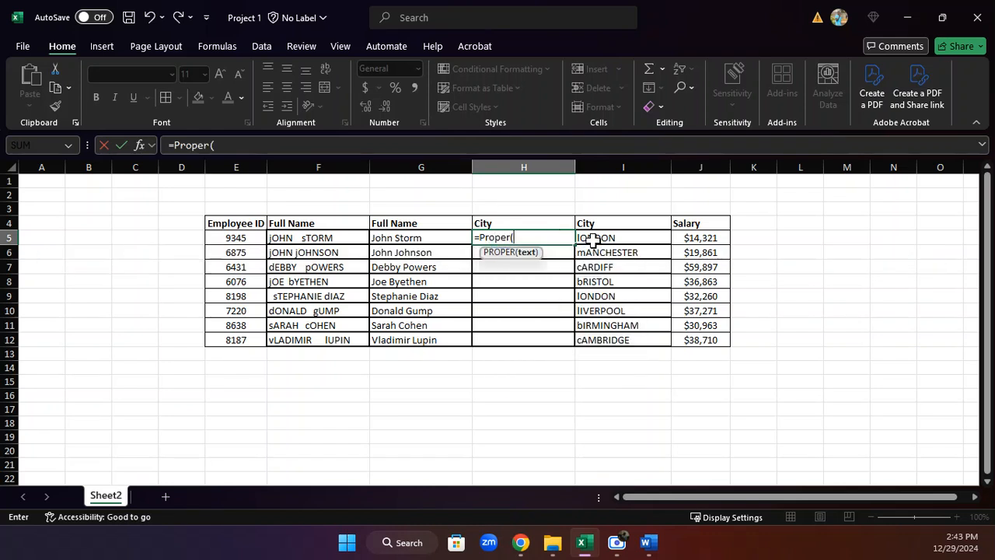
mouse_move(592, 239)
mouse_down()
mouse_move(605, 251)
mouse_move(600, 241)
mouse_up()
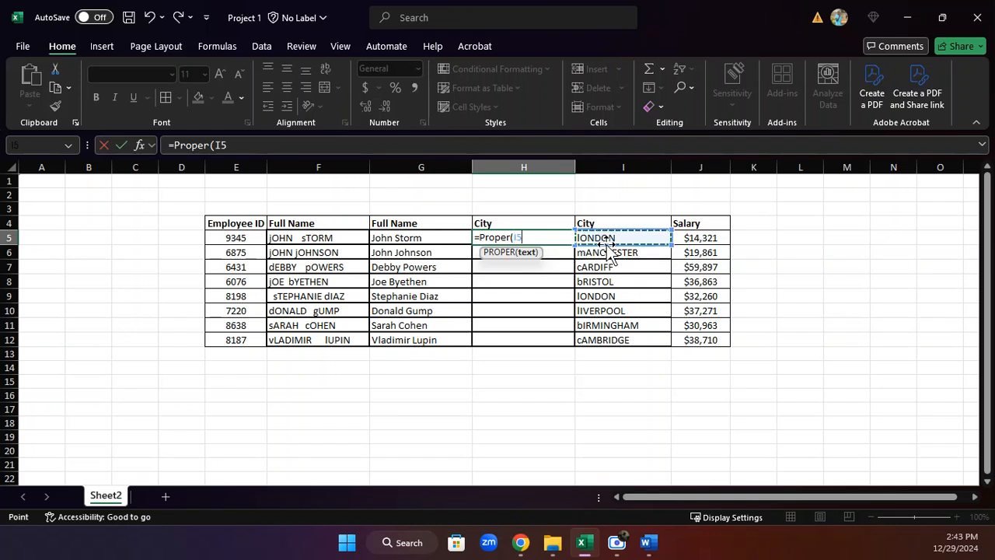
key(Return)
Fill the PROPER formula down the new City column to row 12.
click(543, 238)
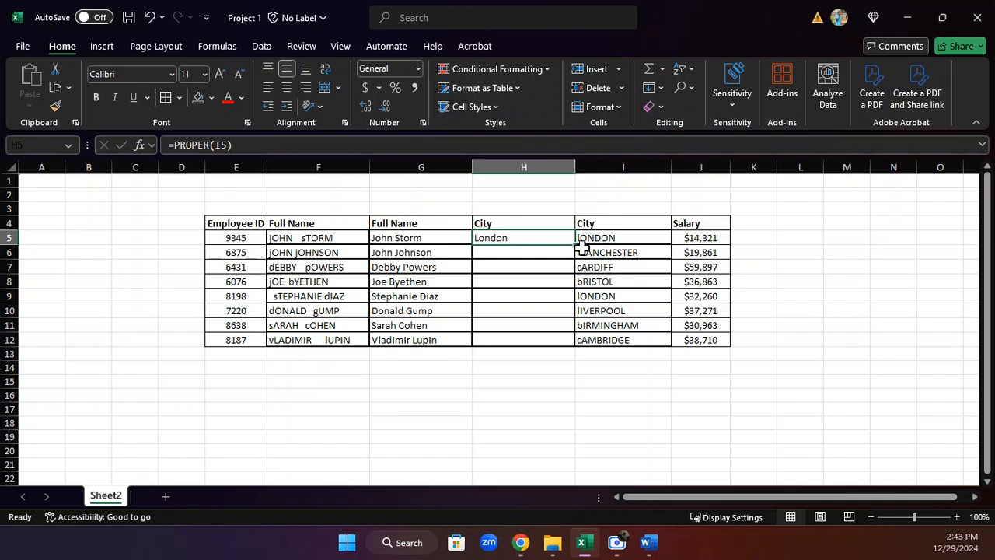
double_click(576, 245)
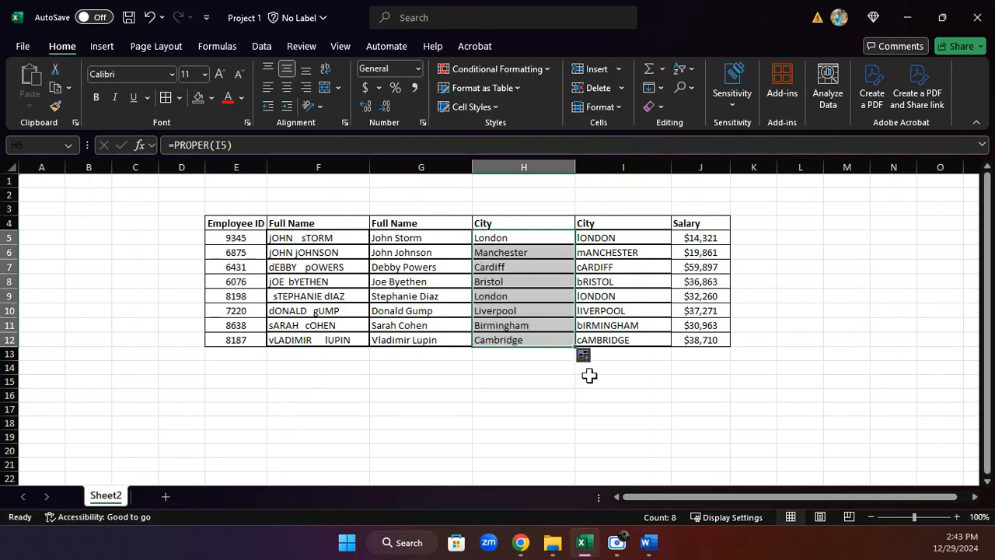
click(534, 420)
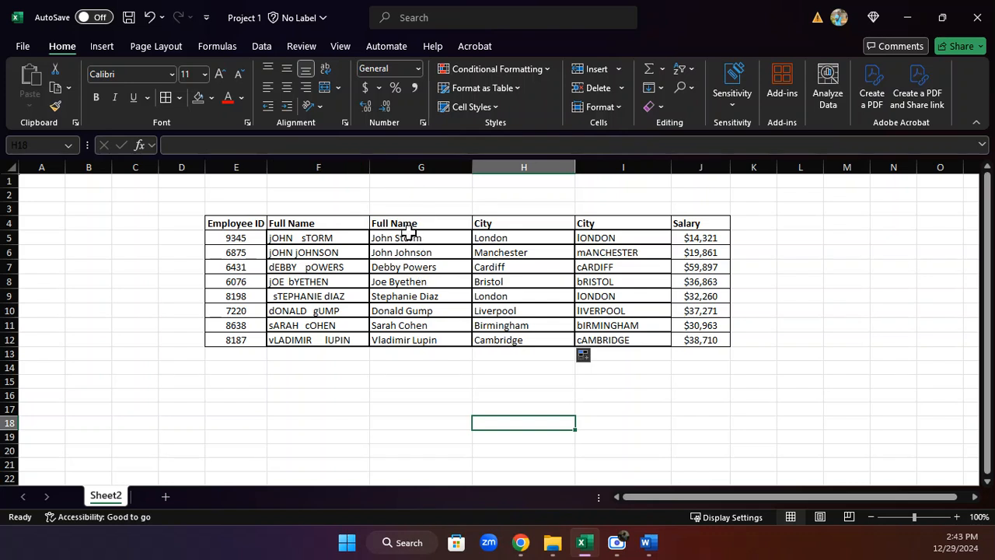
Copy the cleaned full names and paste them as values over the original Full Name entries.
drag(408, 233, 416, 336)
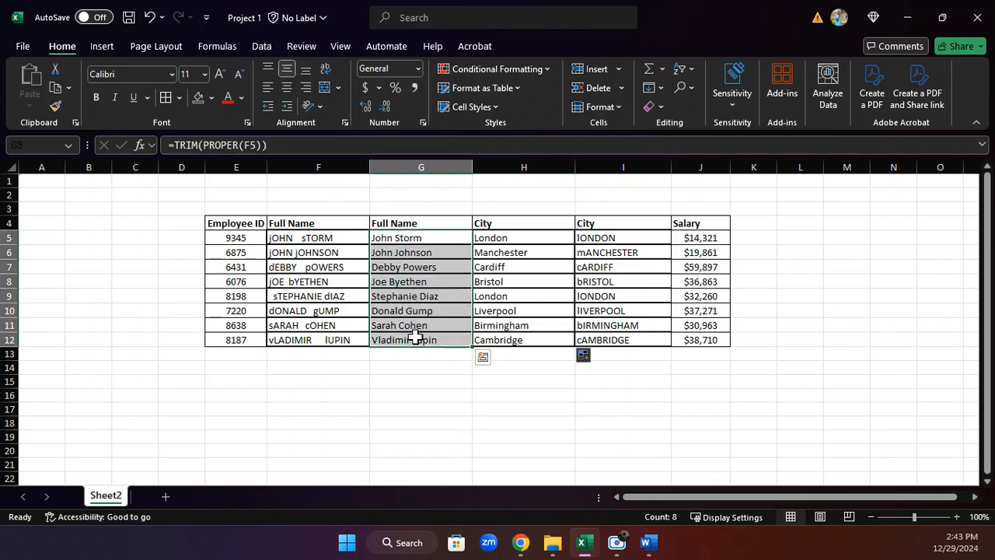
right_click(394, 236)
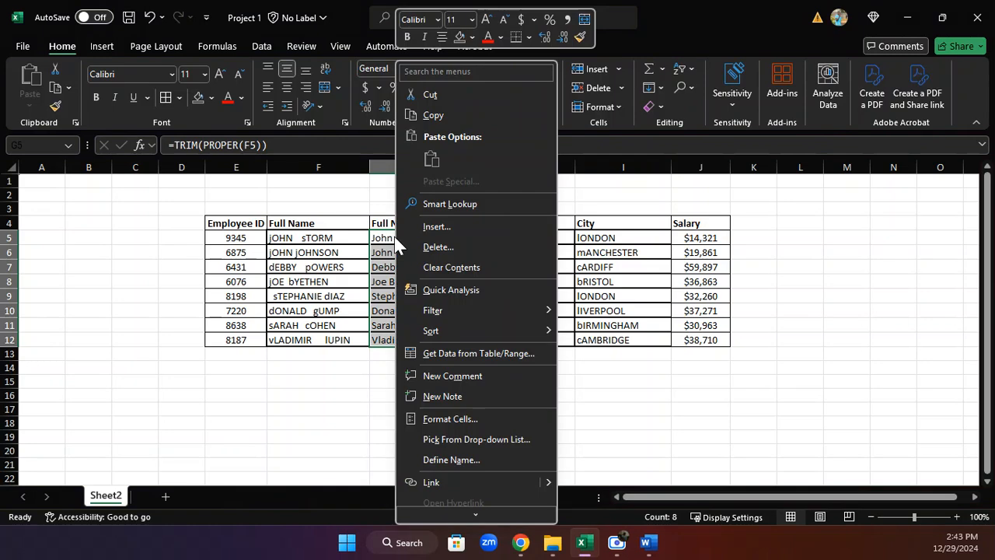
click(432, 119)
drag(329, 238, 322, 339)
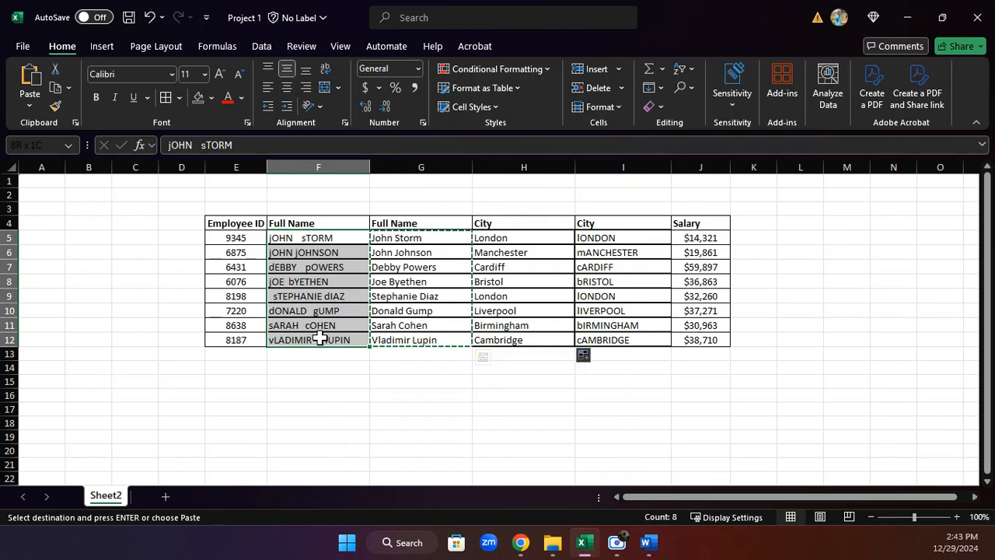
right_click(303, 235)
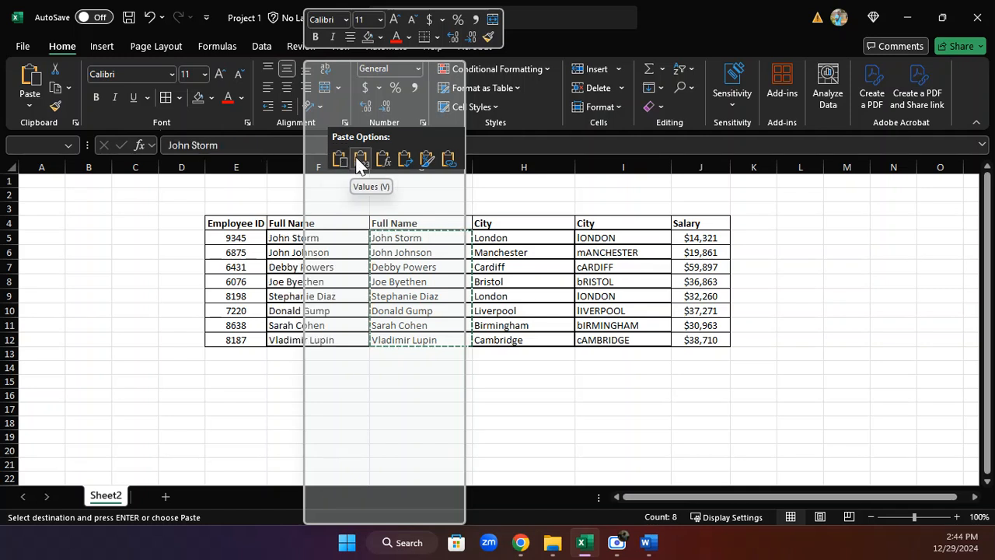
click(360, 161)
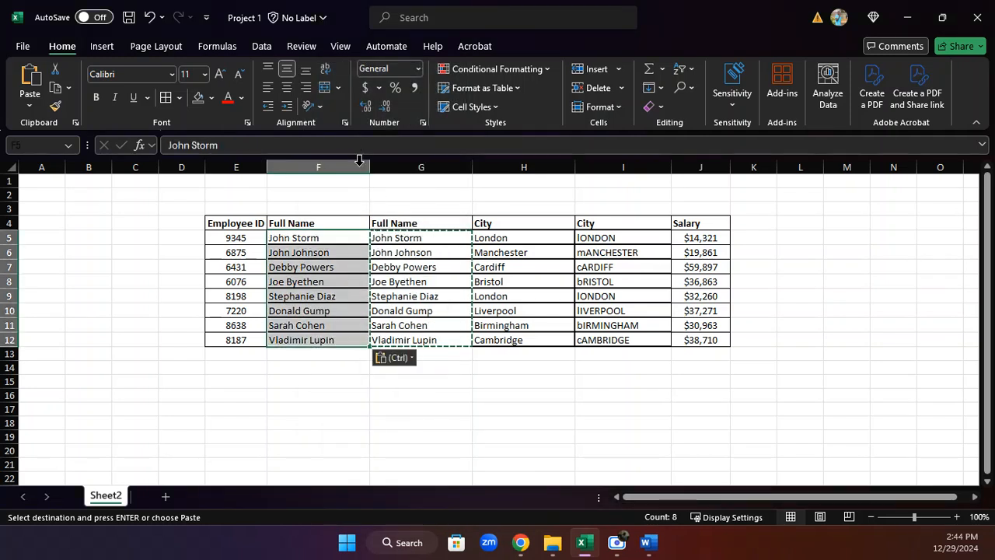
Delete the helper Full Name column.
click(421, 168)
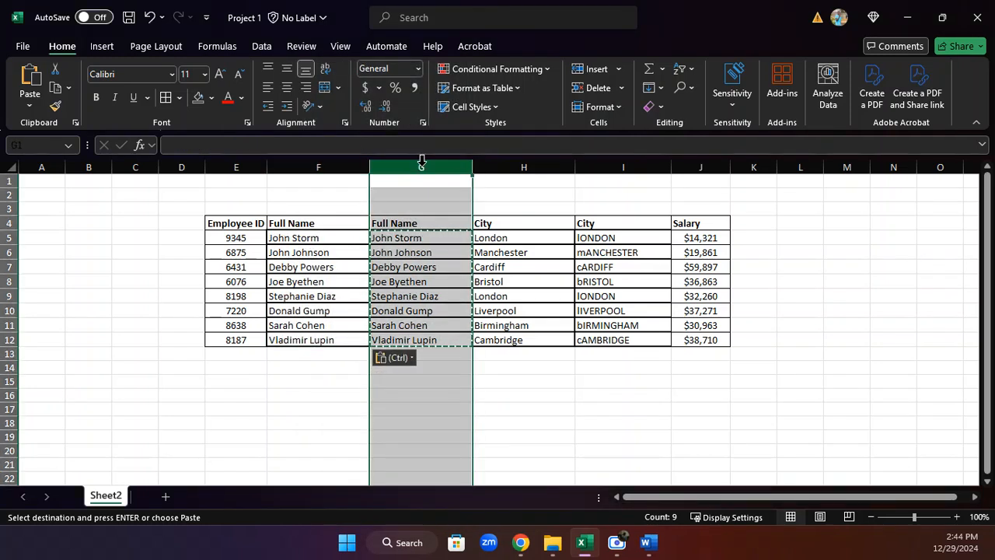
right_click(424, 173)
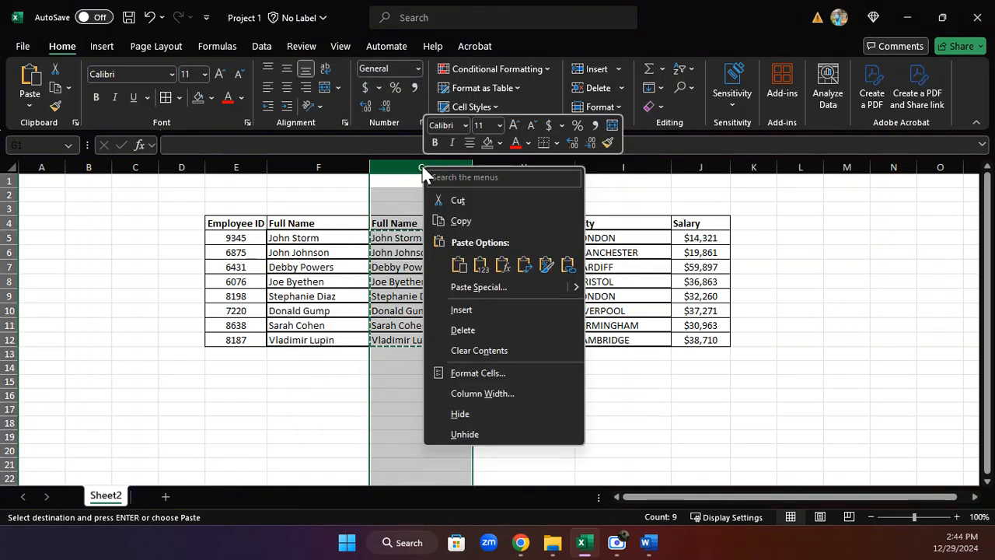
click(464, 336)
Undo the column deletion and the pasted values.
click(309, 252)
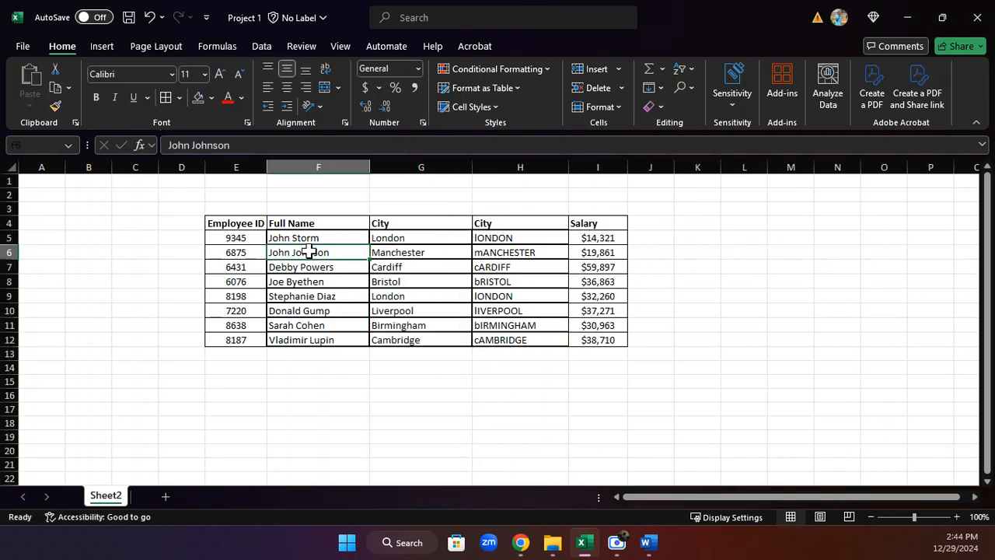
click(292, 240)
click(306, 311)
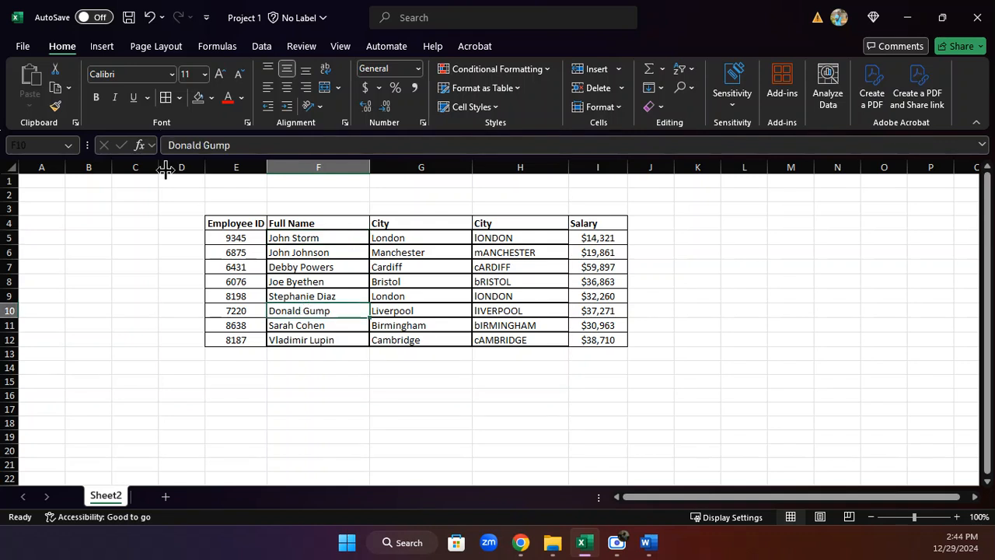
click(315, 237)
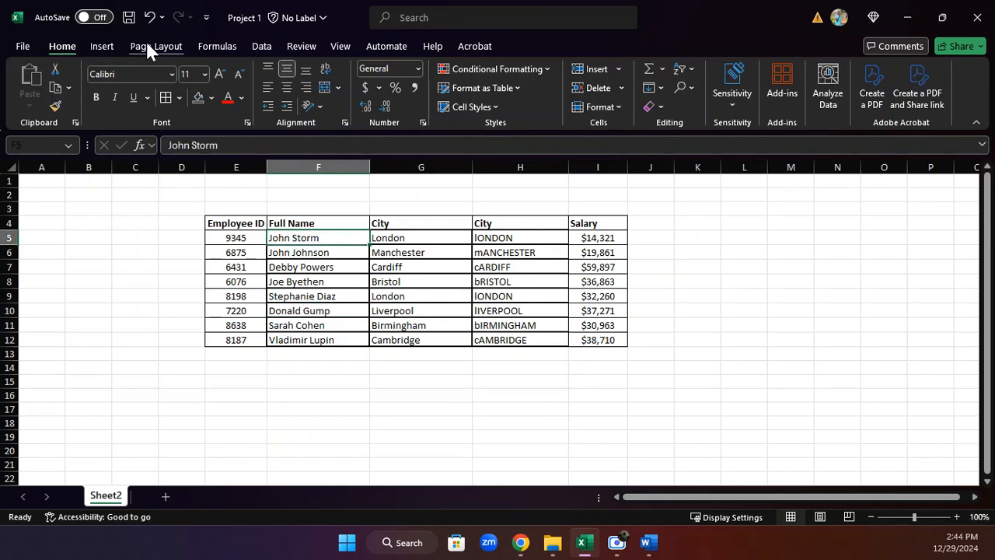
click(151, 13)
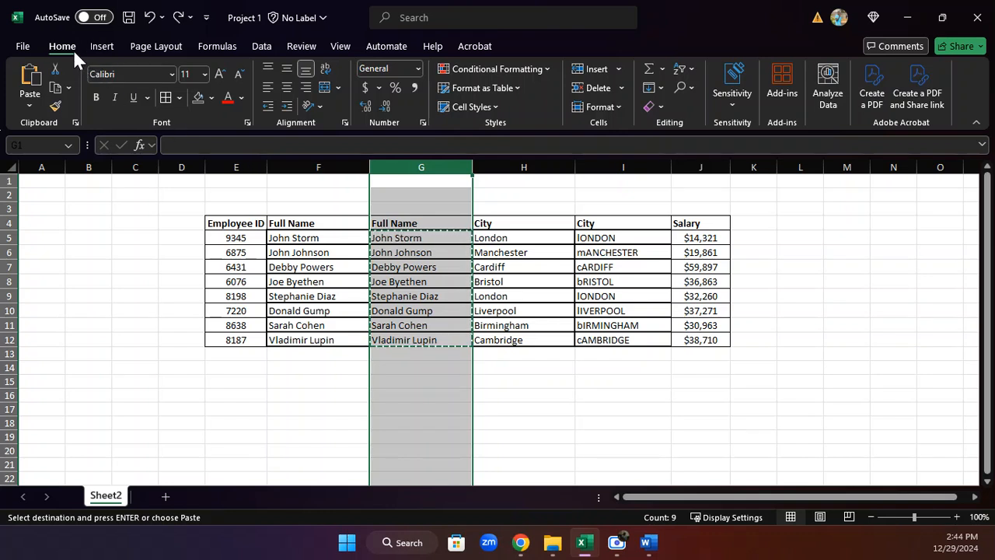
click(150, 16)
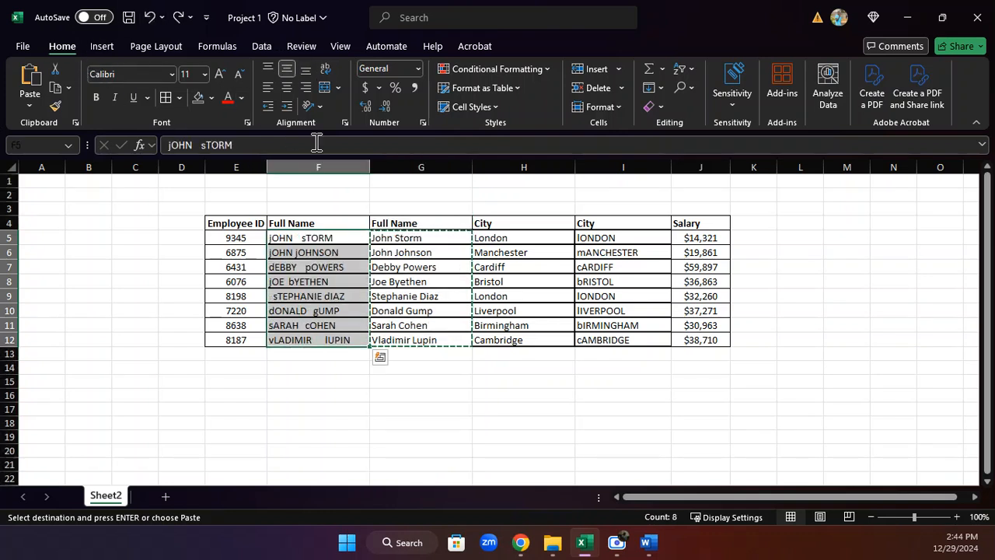
Copy the cleaned full names in rows 5 to 12.
right_click(402, 246)
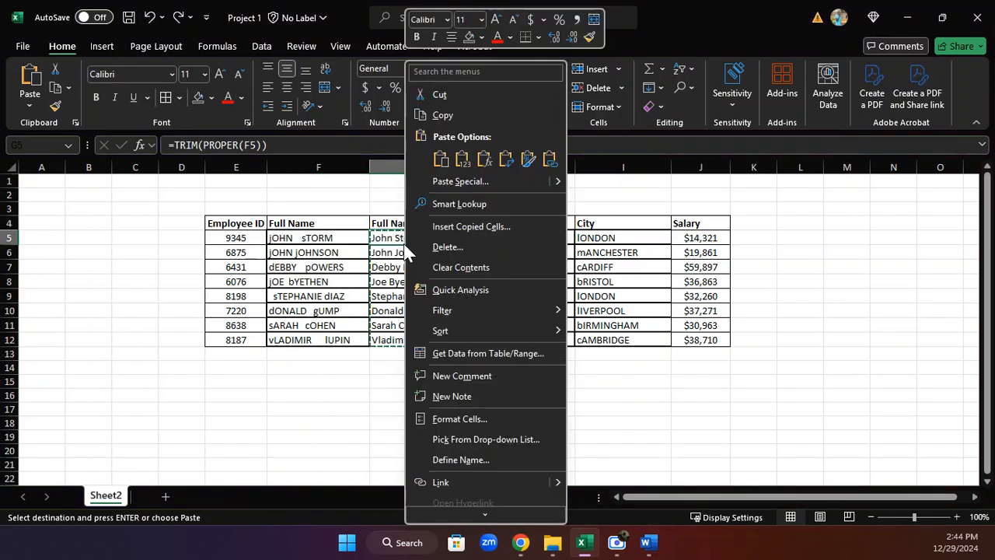
click(455, 112)
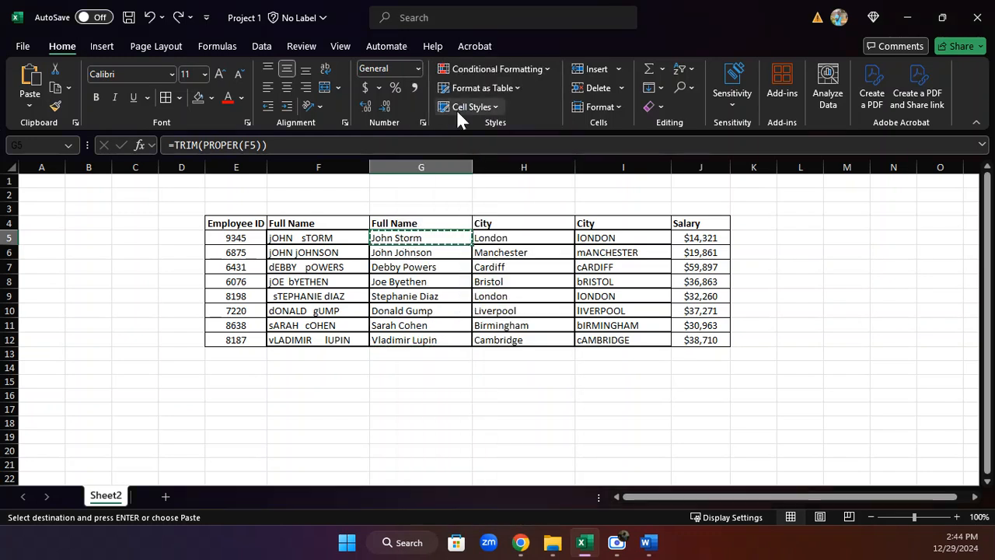
click(330, 237)
drag(330, 238, 346, 340)
drag(426, 245, 420, 340)
right_click(421, 267)
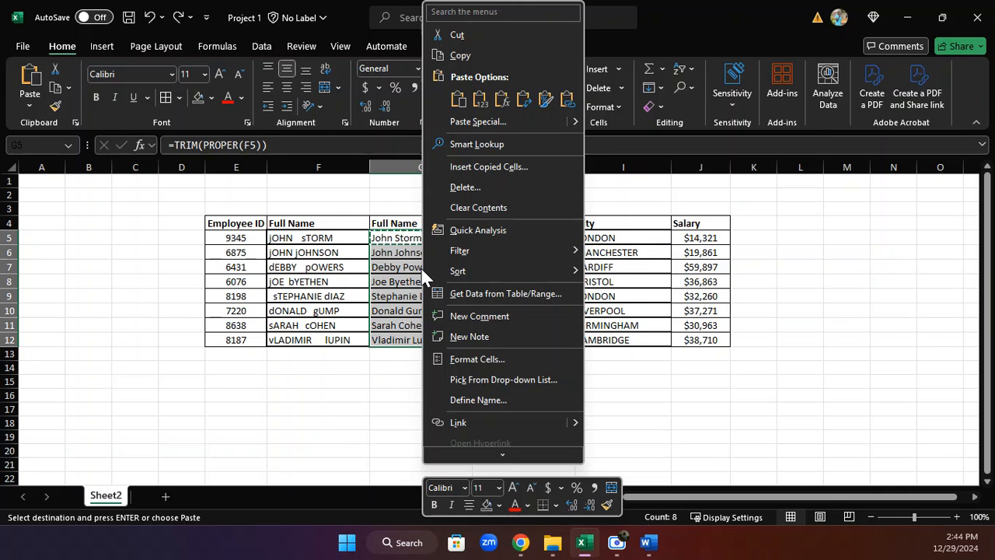
click(461, 59)
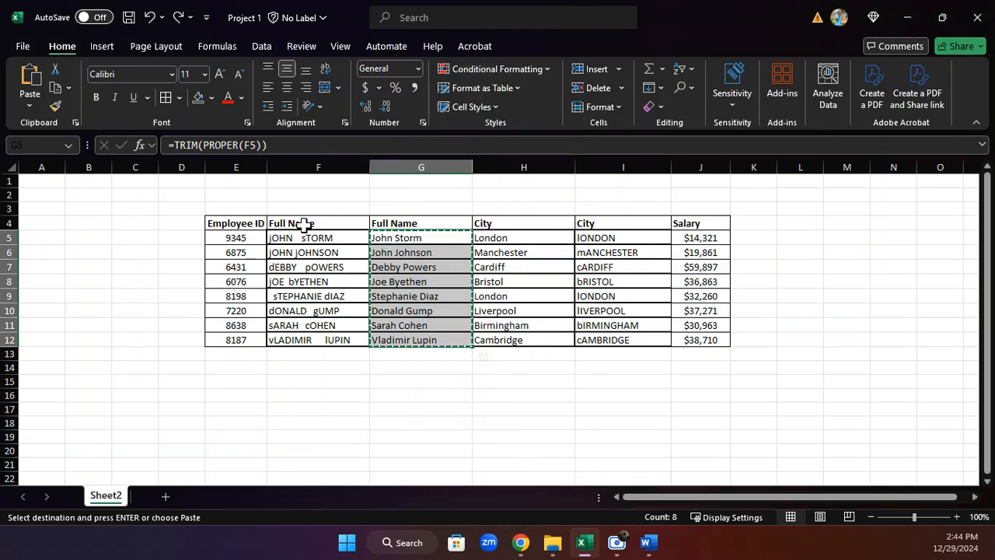
Try pasting the copied formulas over the original Full Name entries and undo the paste.
drag(309, 238, 321, 340)
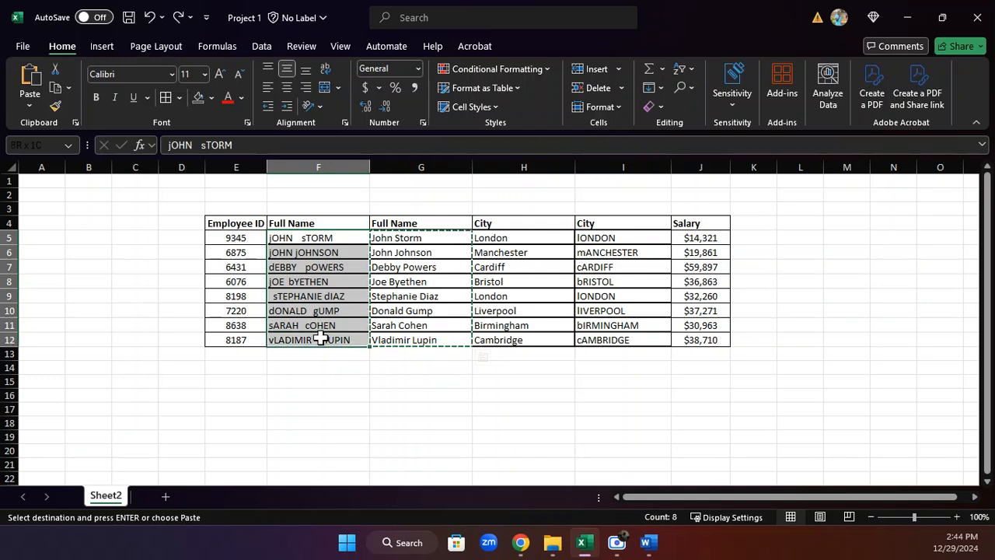
right_click(318, 274)
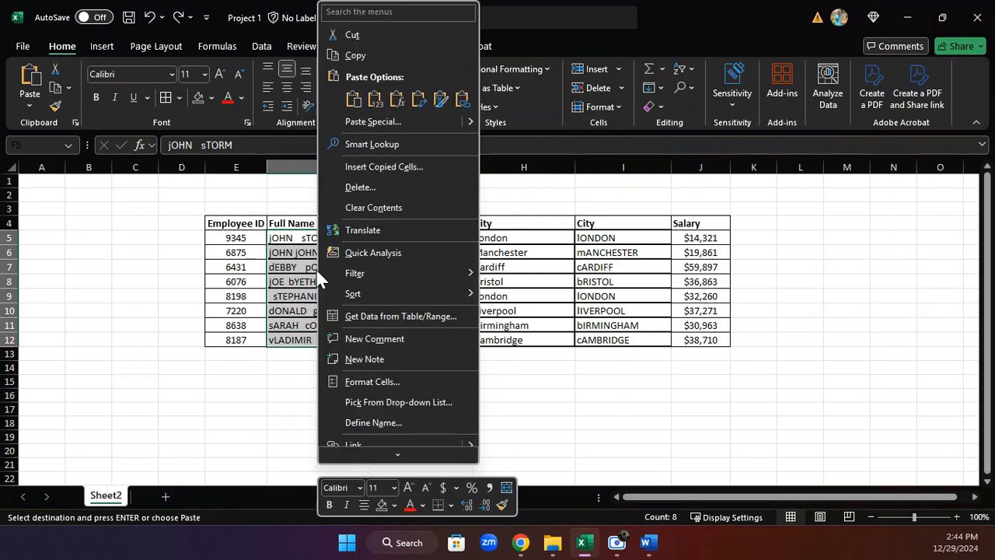
click(354, 98)
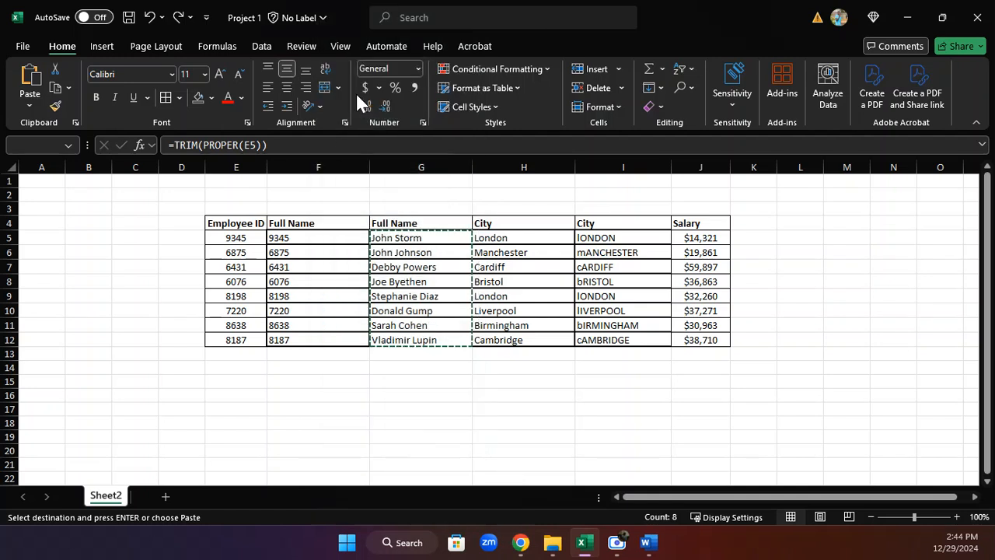
click(289, 252)
click(310, 238)
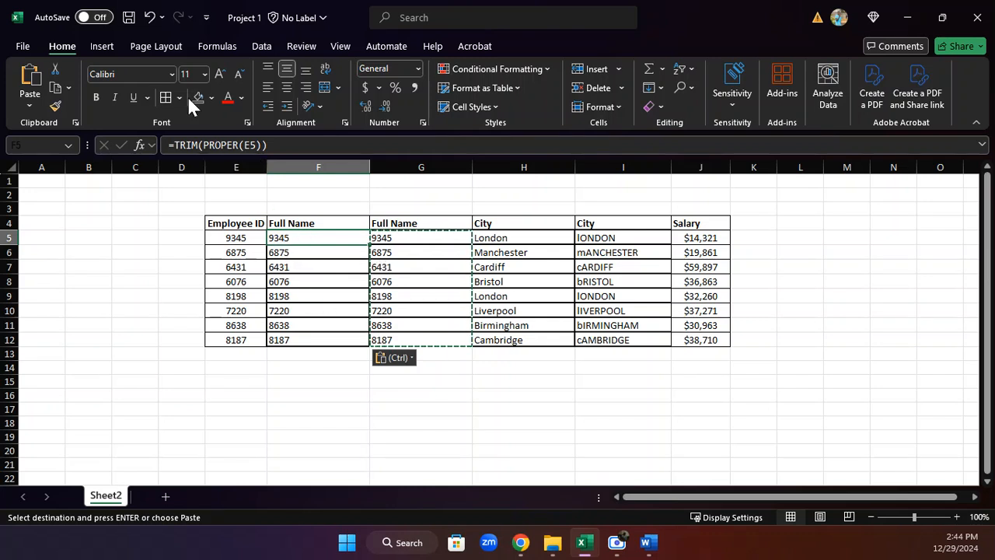
click(150, 17)
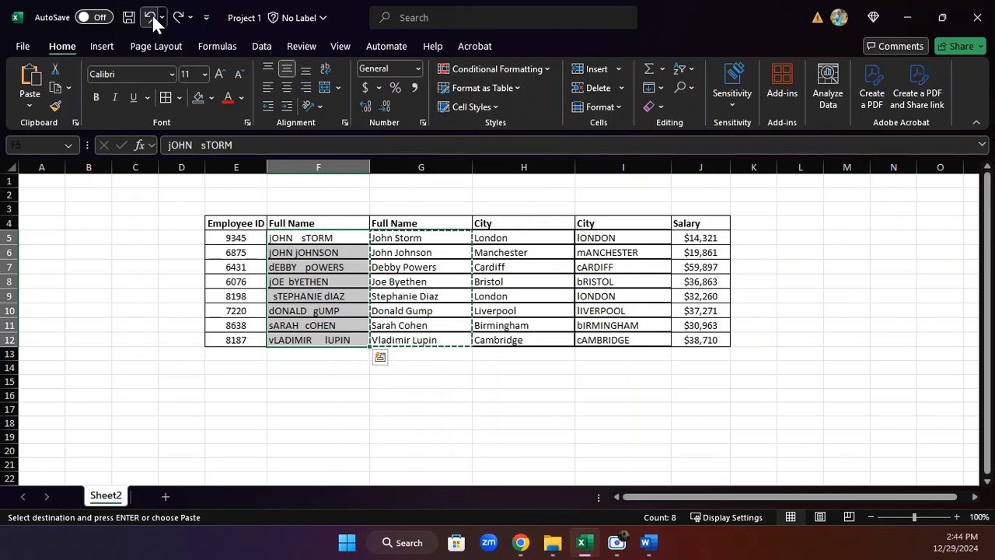
Copy the first cleaned full name cell.
right_click(425, 257)
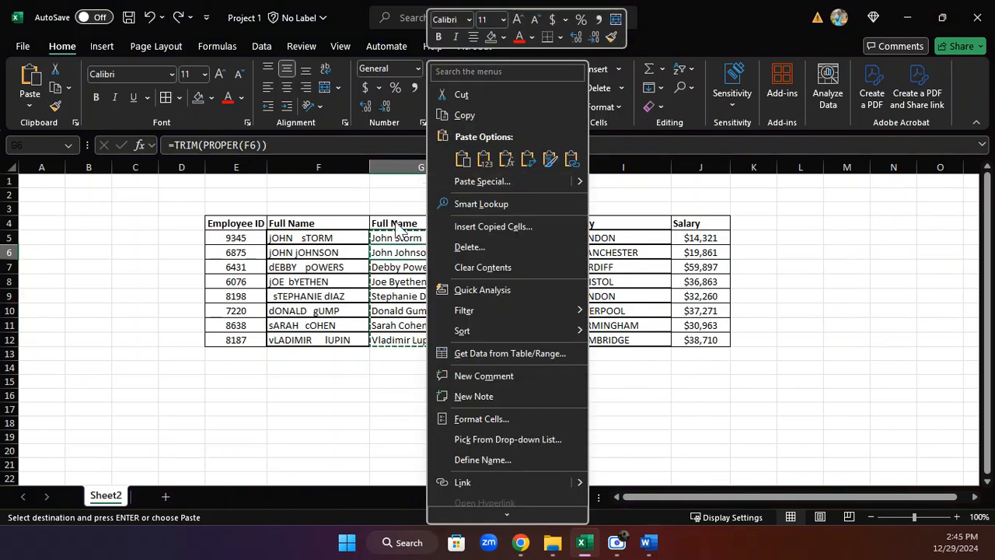
key(Escape)
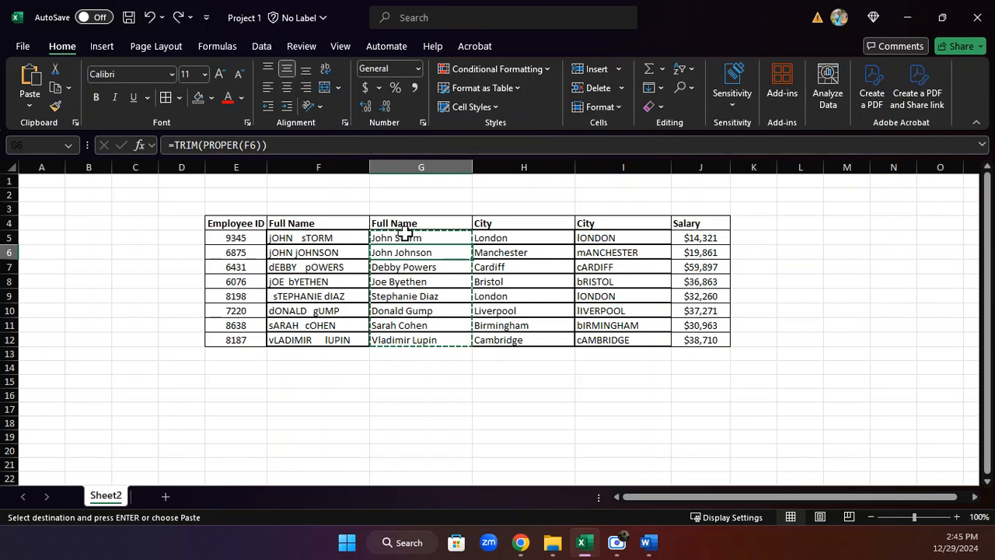
right_click(406, 241)
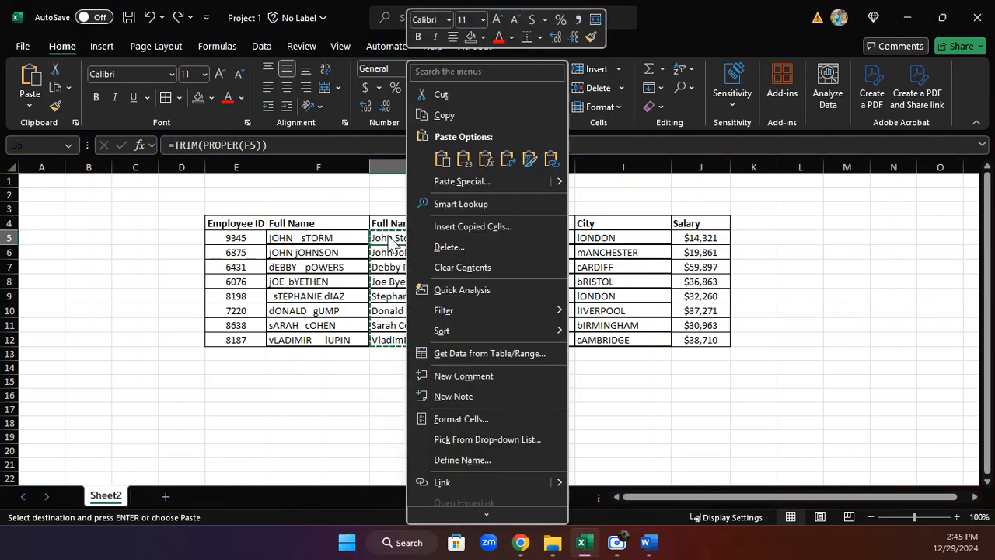
click(442, 116)
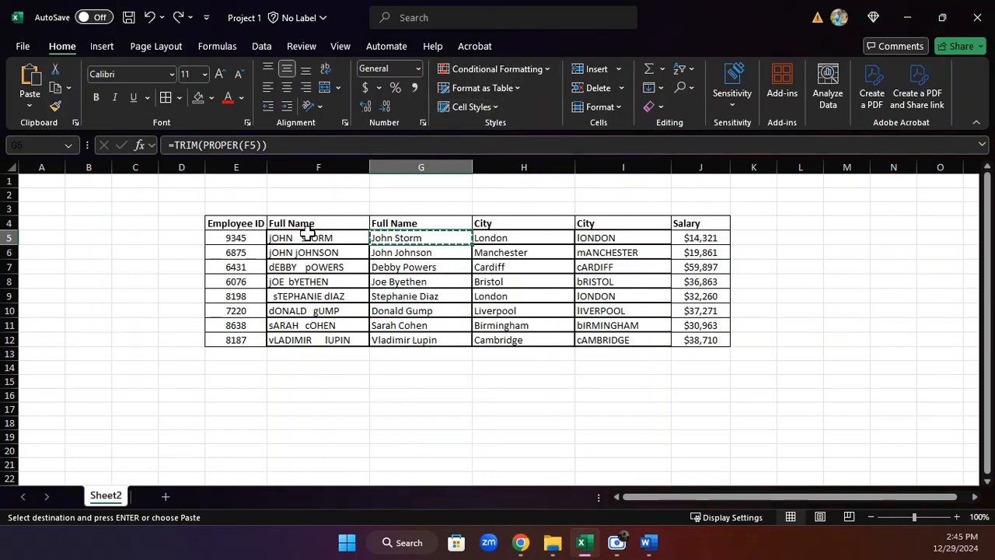
Try pasting the copied cleaned name over the original Full Name entries and undo the paste.
drag(305, 237, 304, 343)
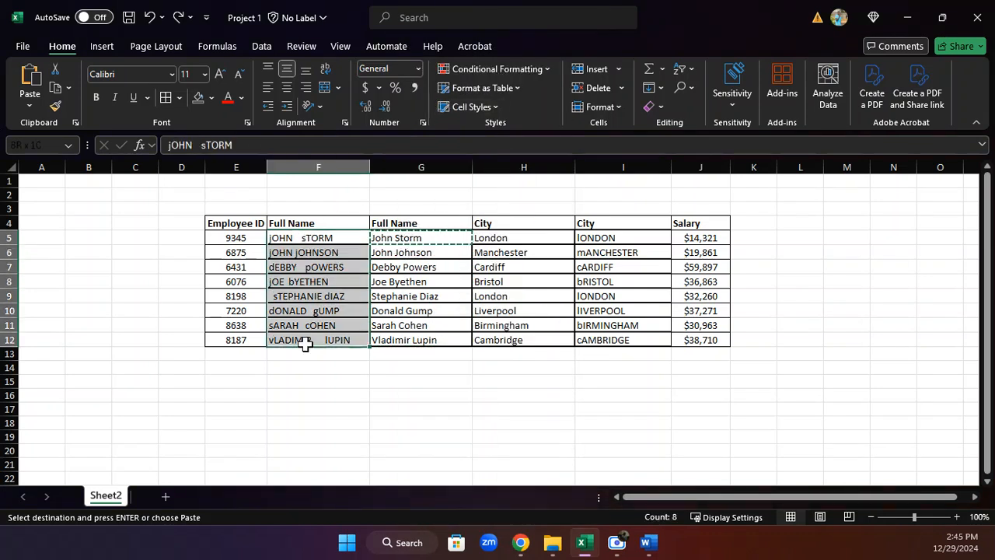
right_click(301, 272)
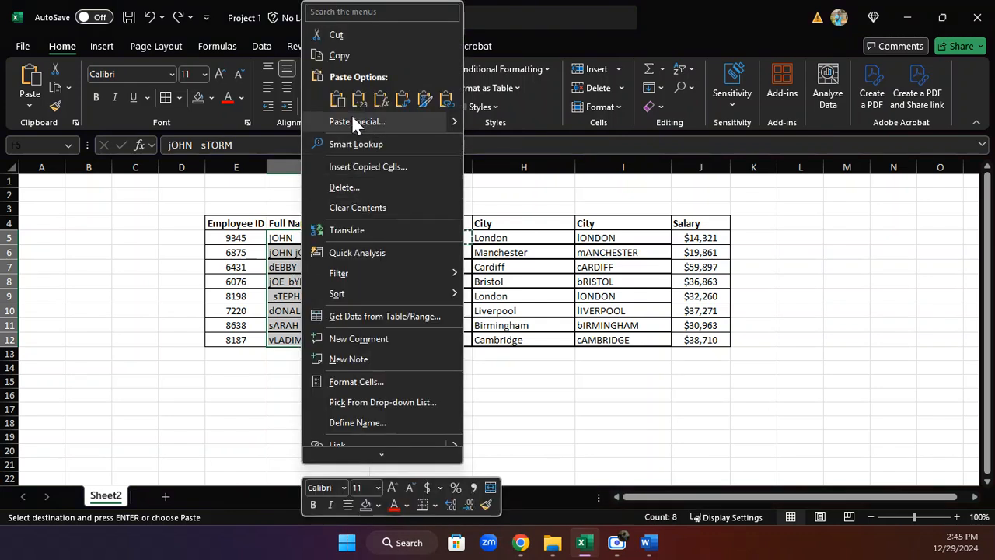
click(358, 99)
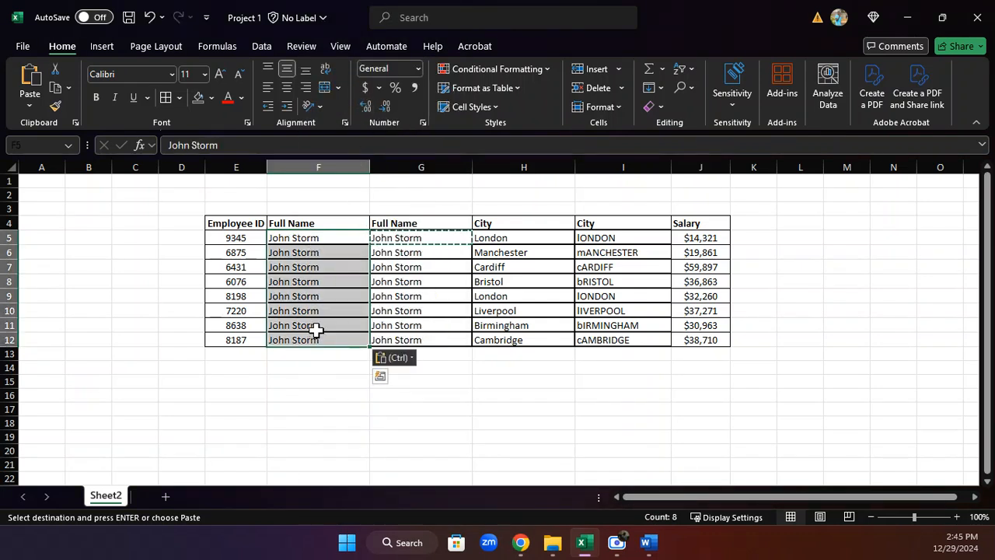
click(146, 17)
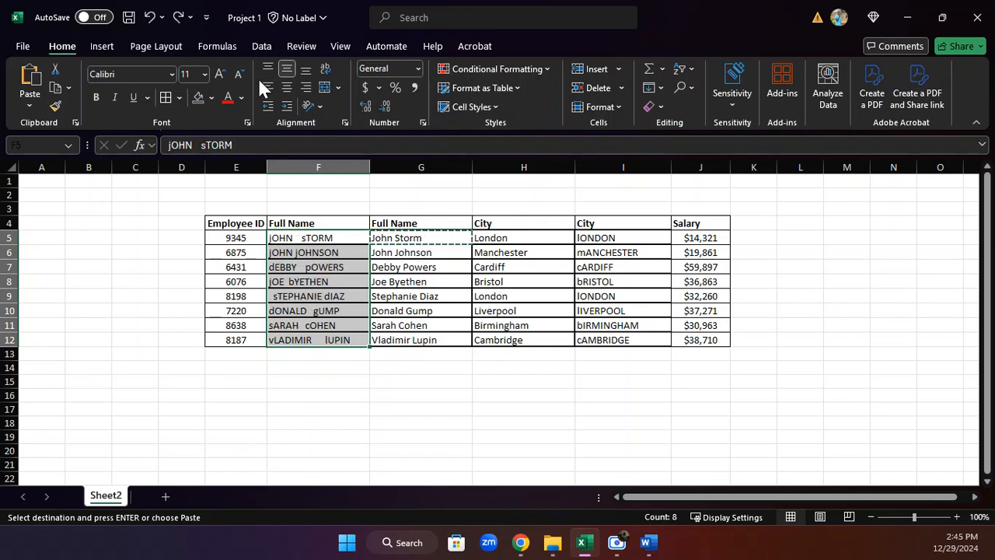
Copy the cleaned full names and paste them as values over the original Full Name entries in rows 5 to 12.
drag(419, 240, 417, 339)
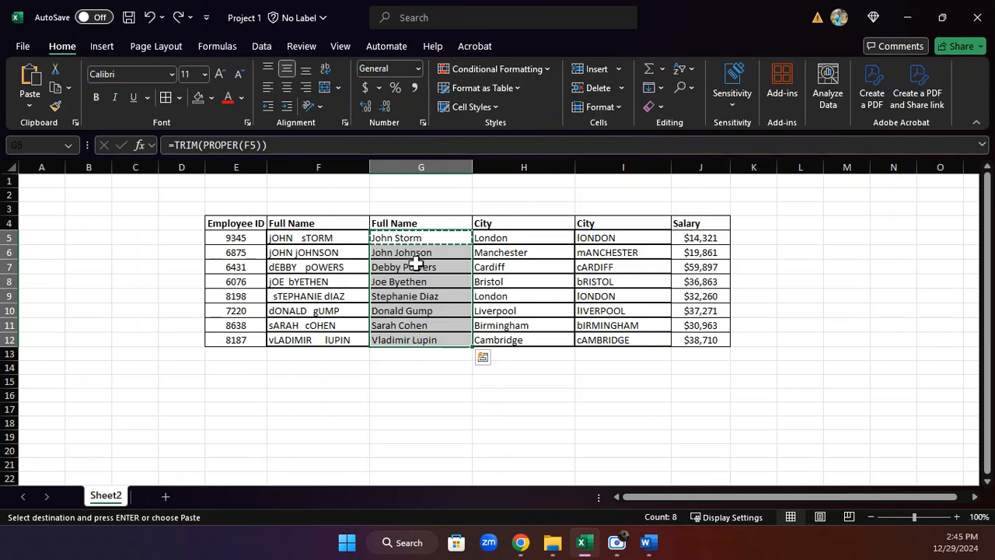
right_click(416, 263)
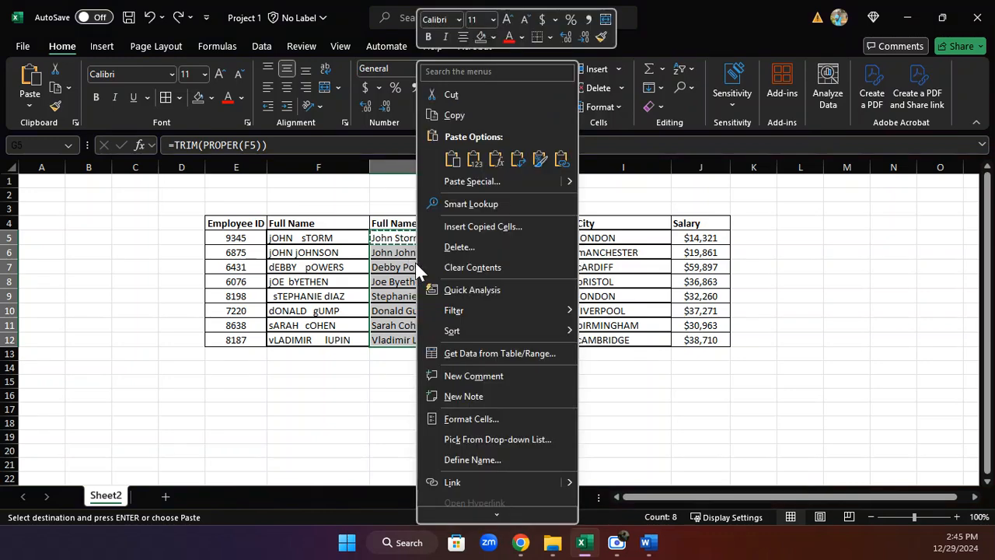
click(463, 117)
drag(317, 237, 313, 346)
right_click(315, 284)
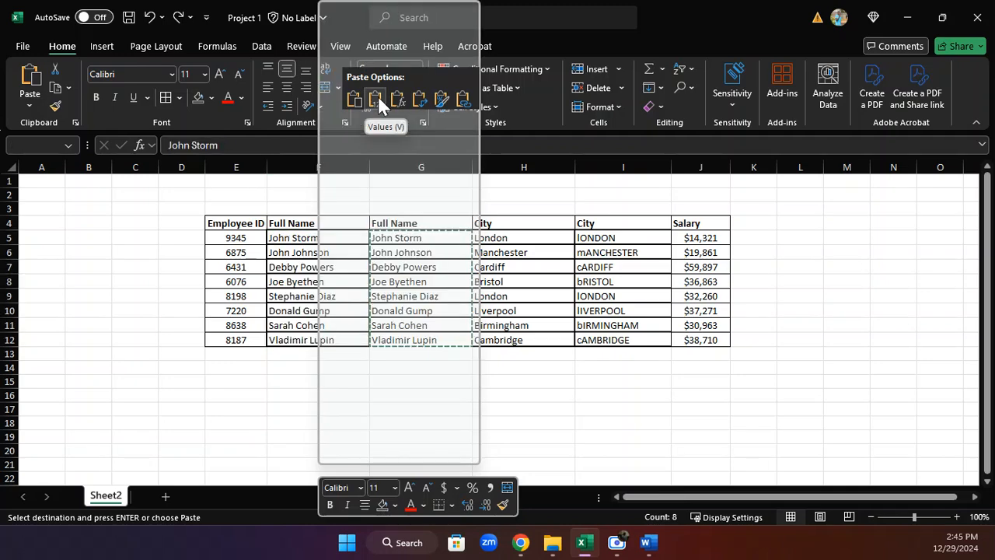
click(378, 96)
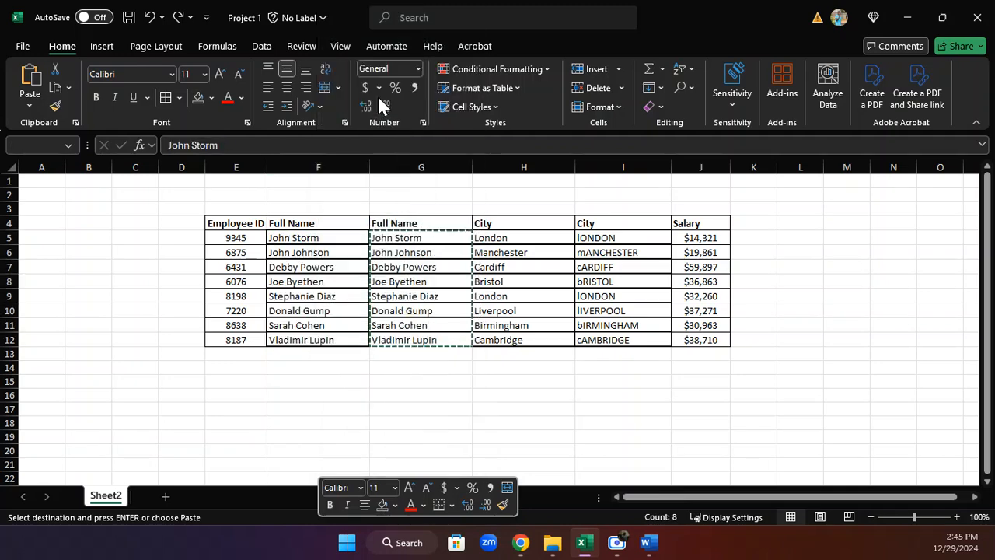
Delete the helper Full Name column G.
click(403, 167)
right_click(403, 167)
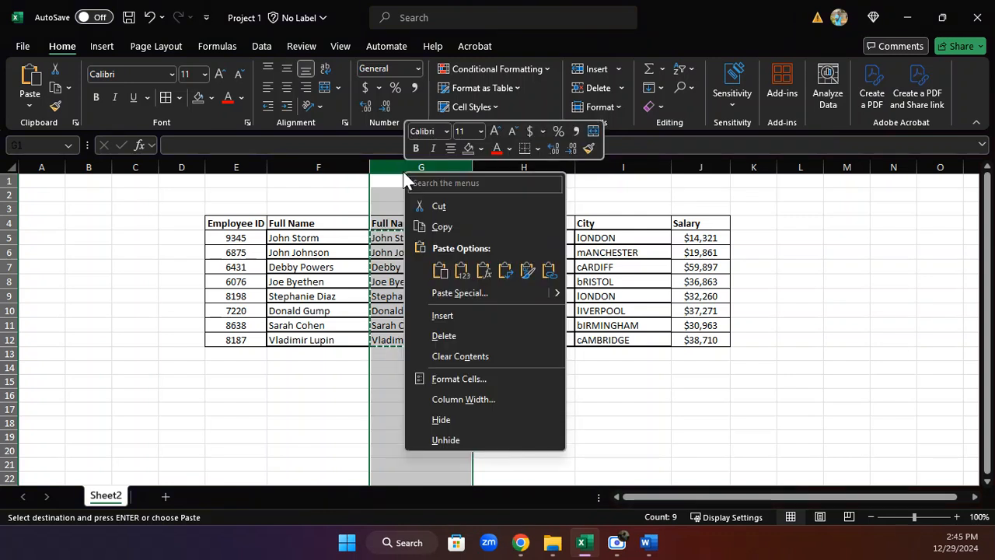
click(444, 334)
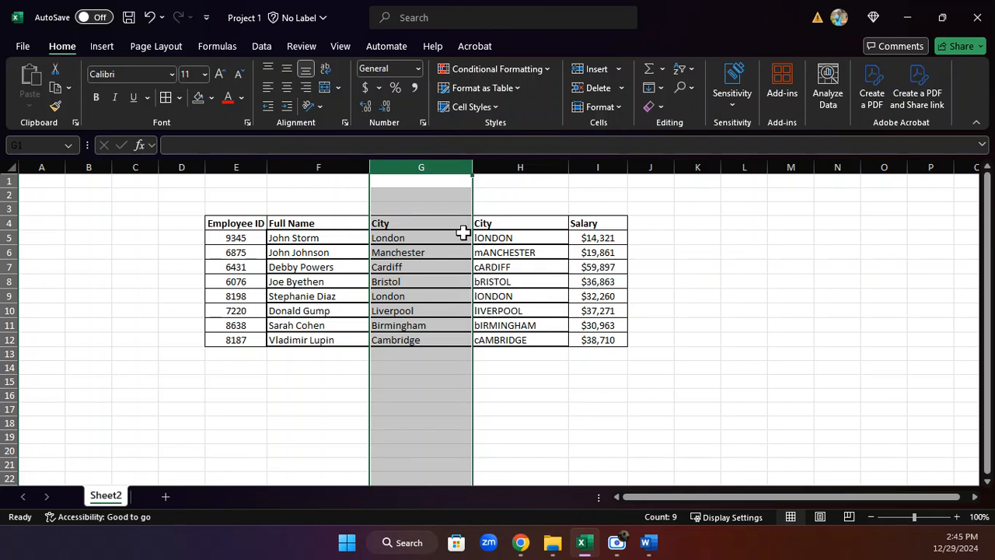
Try deleting the original City column and undo the deletion.
click(514, 168)
right_click(512, 169)
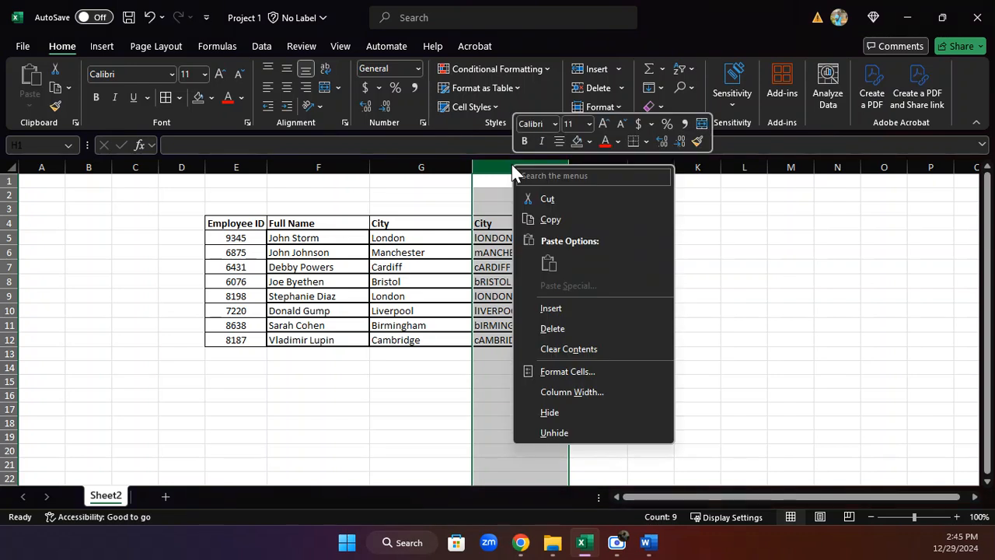
click(553, 328)
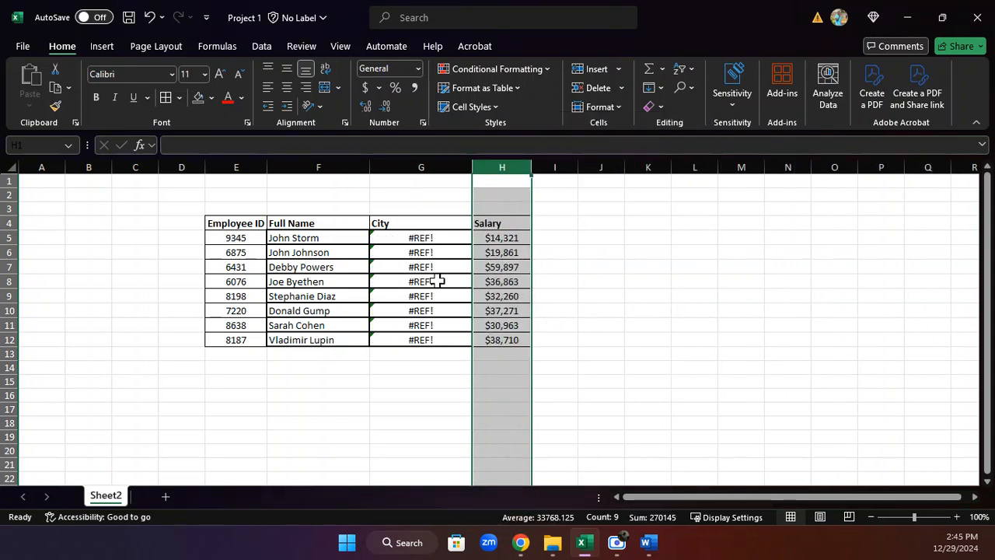
click(149, 17)
Copy the cleaned cities and paste them as values over the original City entries in rows 5 to 12.
click(519, 246)
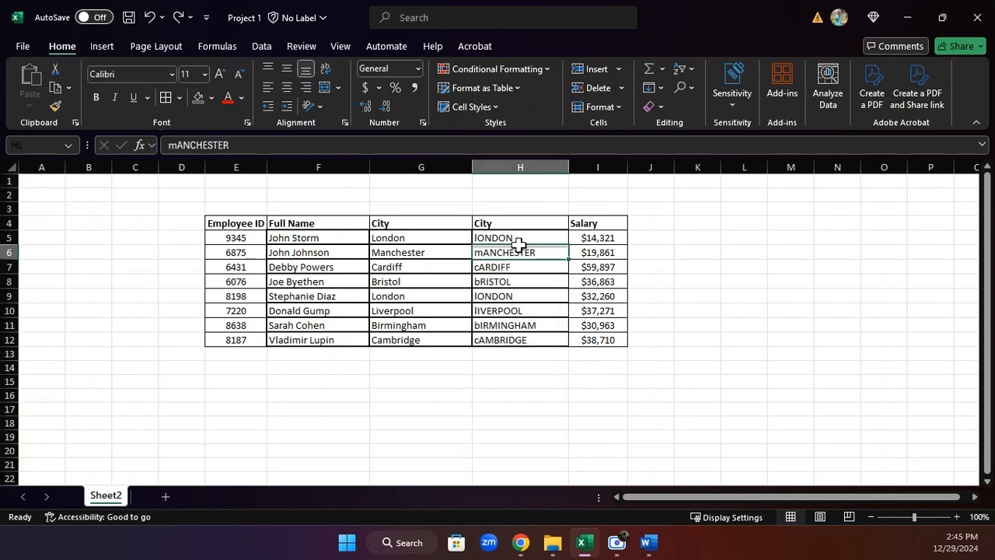
click(444, 242)
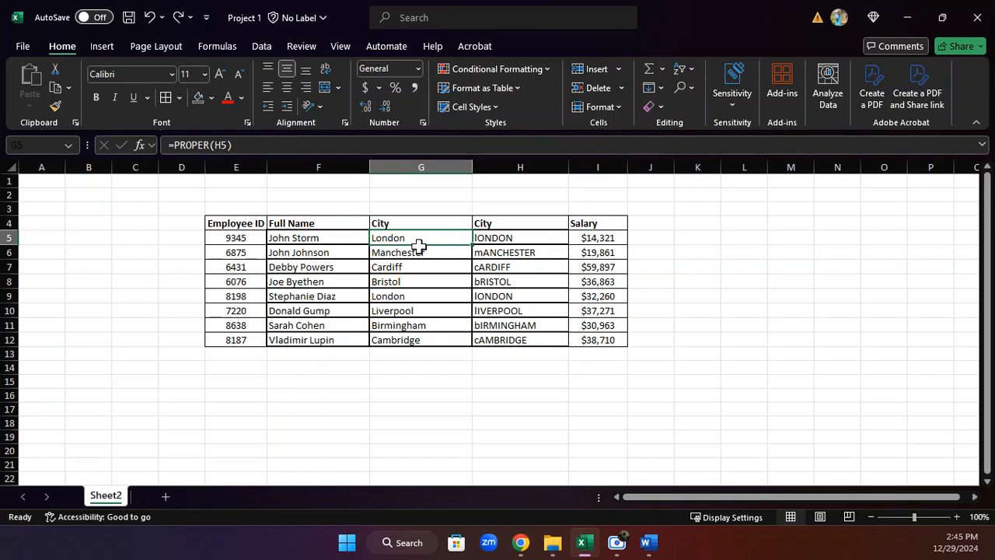
drag(419, 246, 402, 340)
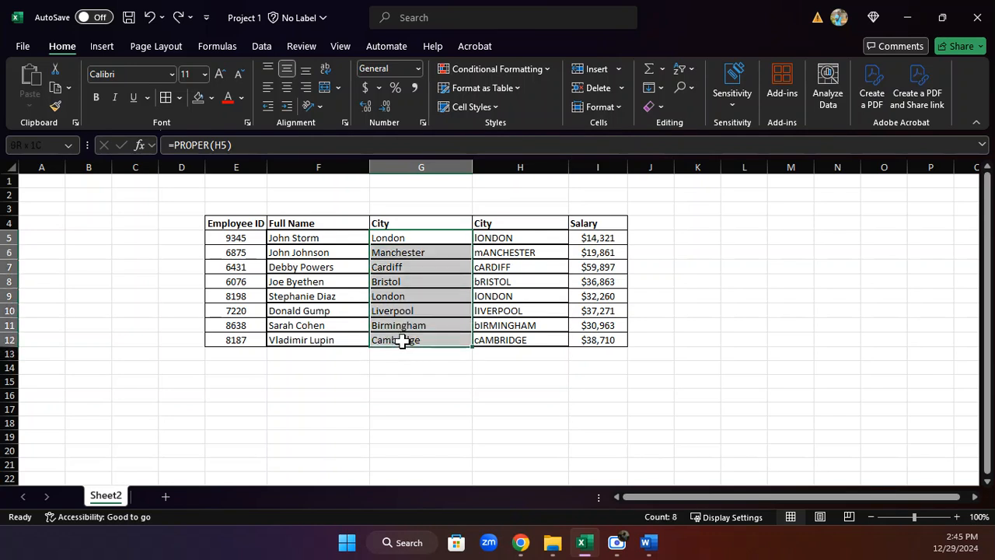
right_click(401, 278)
click(449, 55)
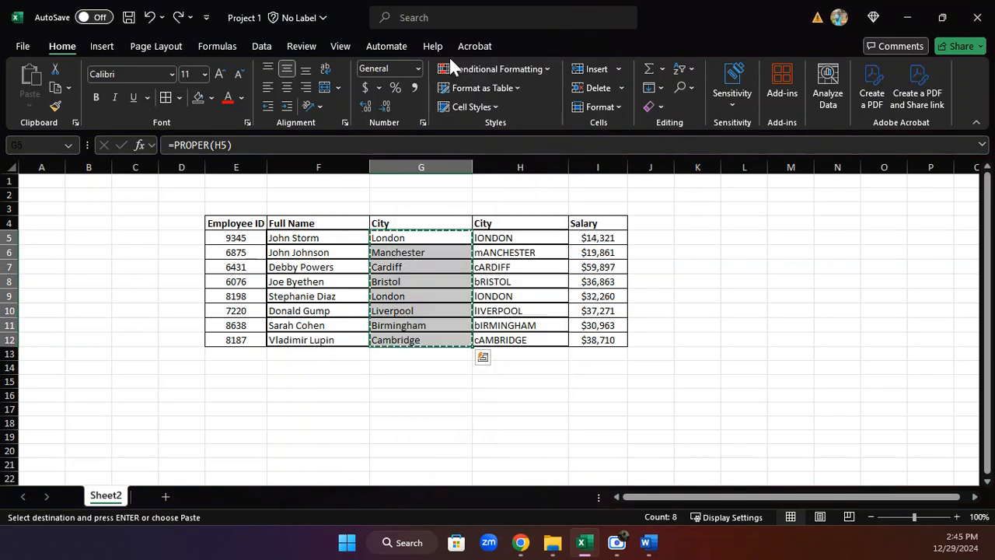
drag(509, 237, 517, 340)
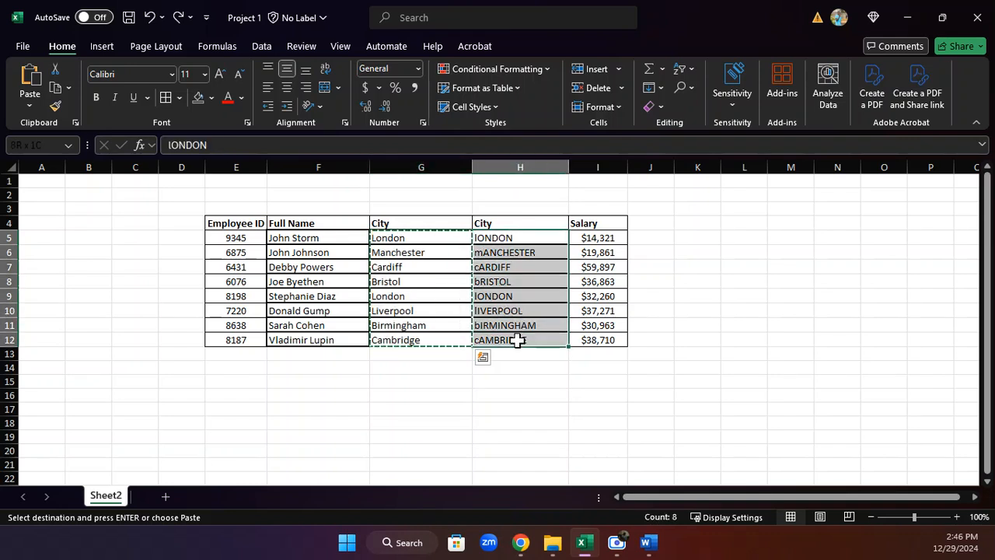
right_click(522, 238)
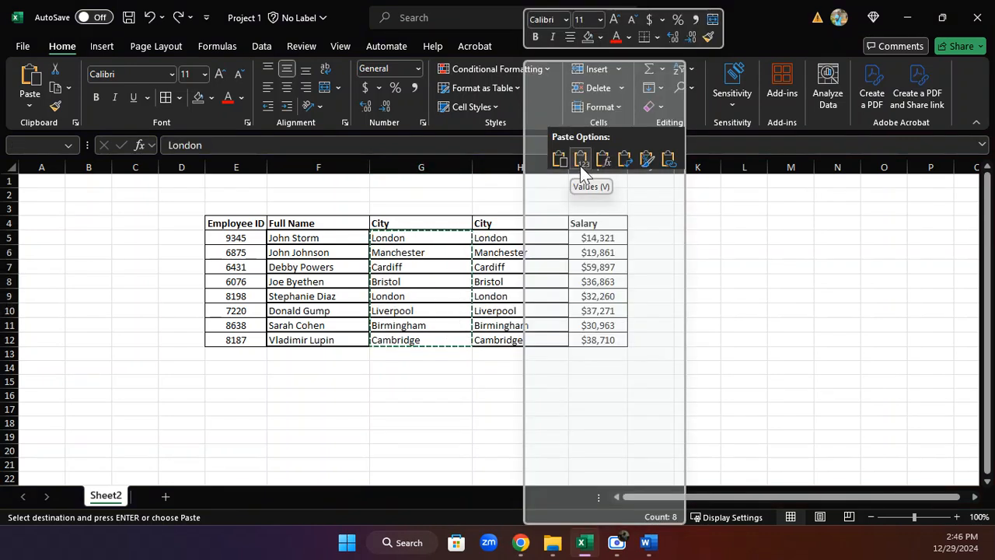
click(583, 159)
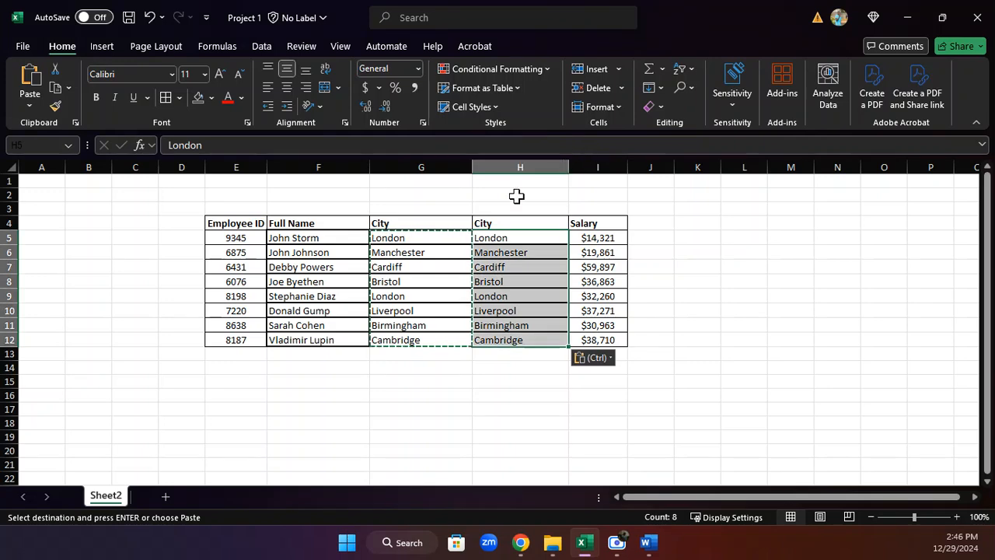
Try deleting the column of pasted city values and undo the deletion.
click(521, 167)
right_click(522, 166)
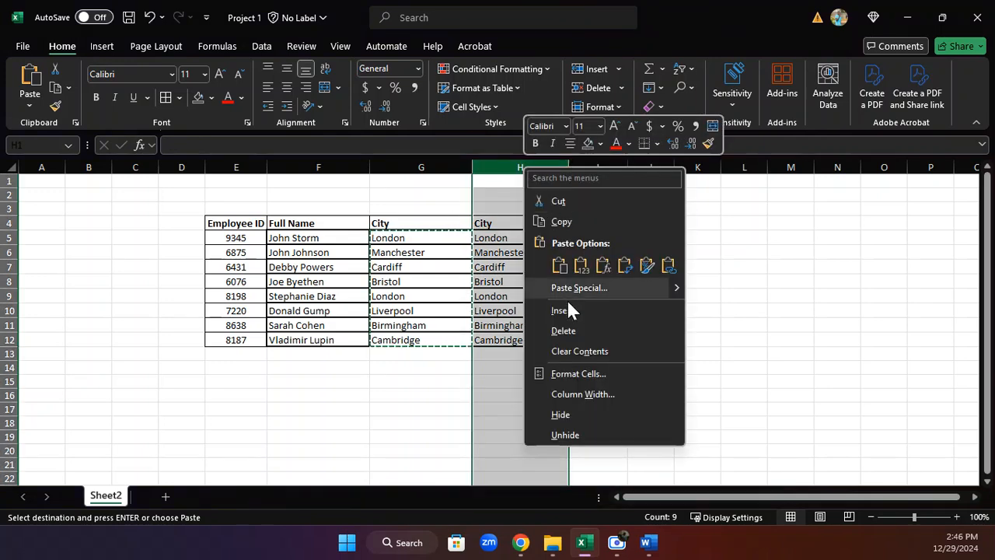
click(552, 337)
click(570, 354)
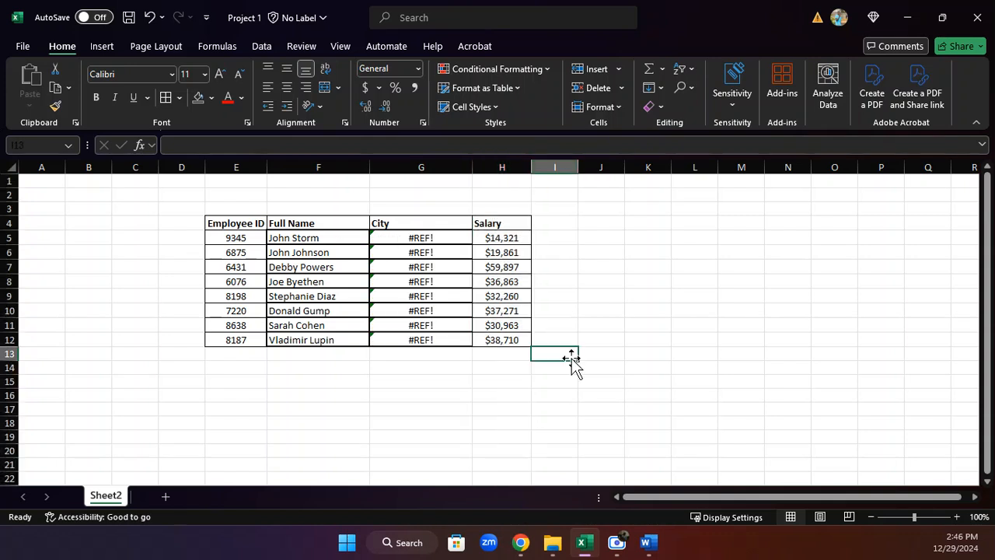
click(150, 17)
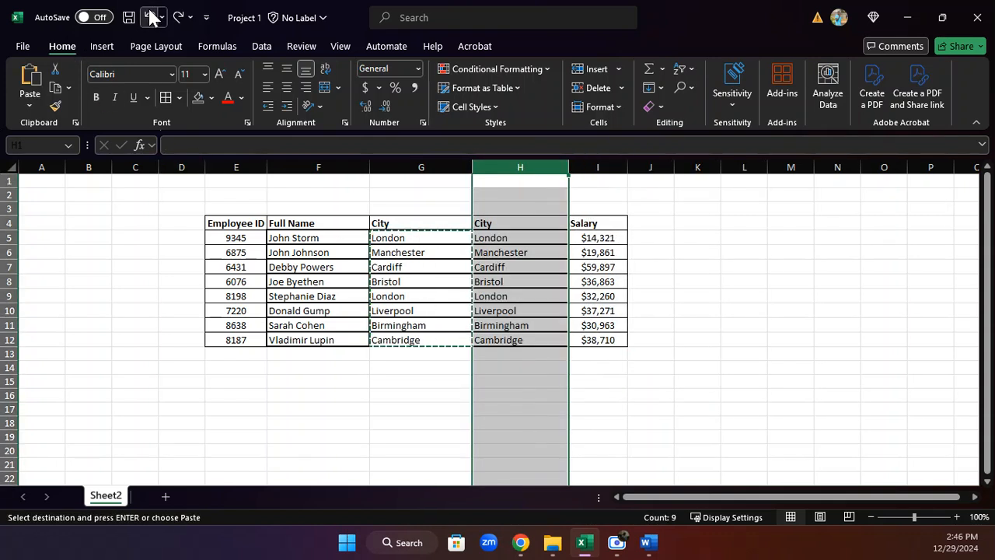
Copy the cleaned cities again and paste them as values over the City entries in column H.
drag(411, 238, 415, 351)
key(ctrl+v)
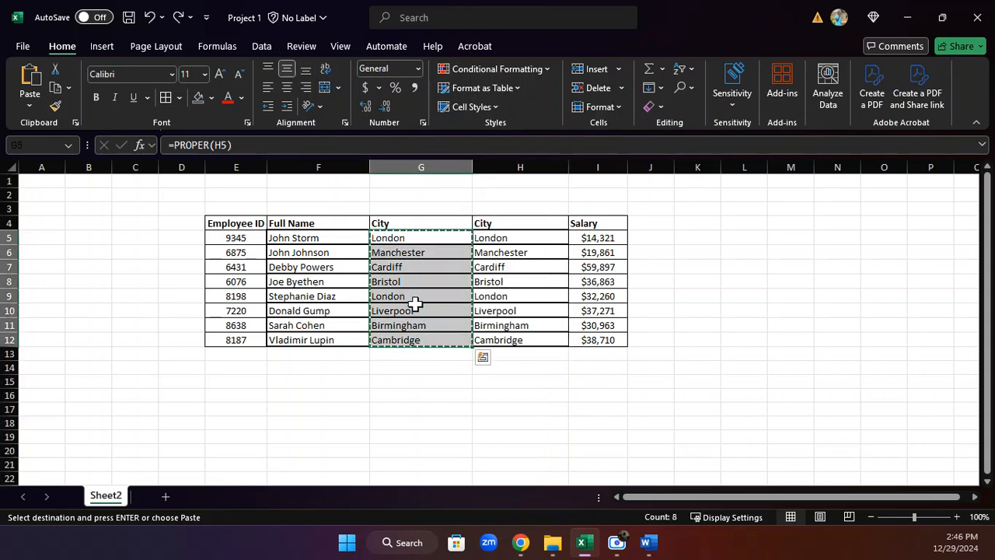
right_click(415, 304)
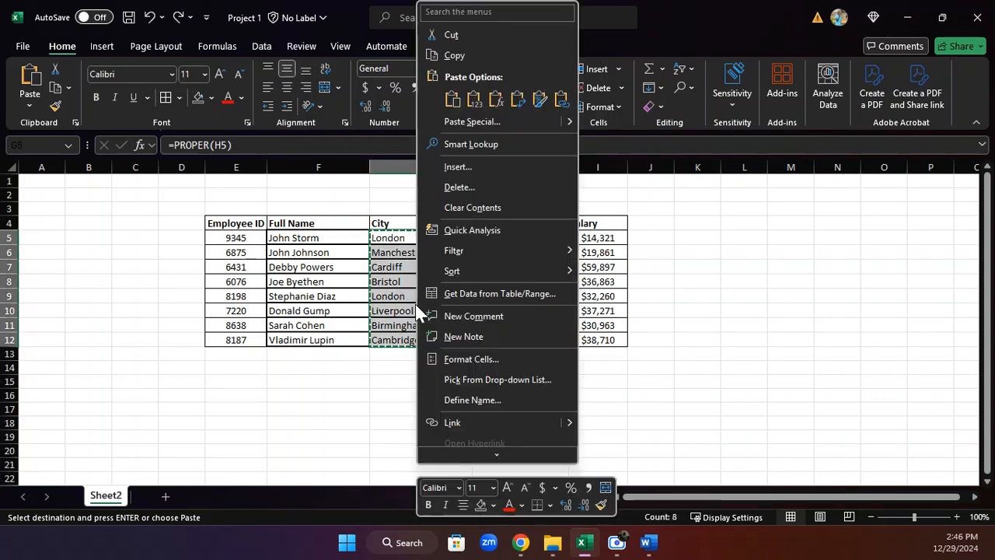
click(455, 56)
drag(511, 238, 518, 338)
key(ctrl+v)
right_click(496, 246)
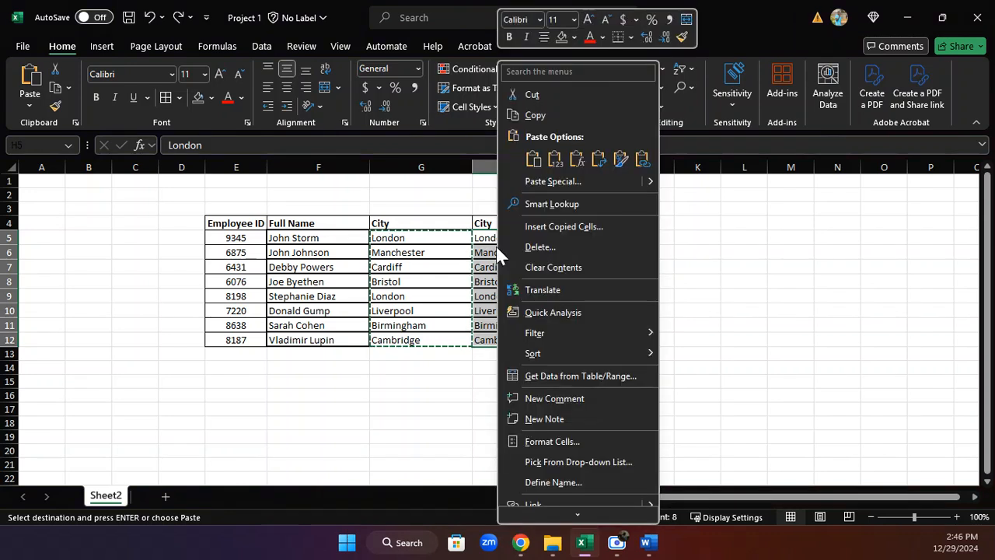
click(561, 156)
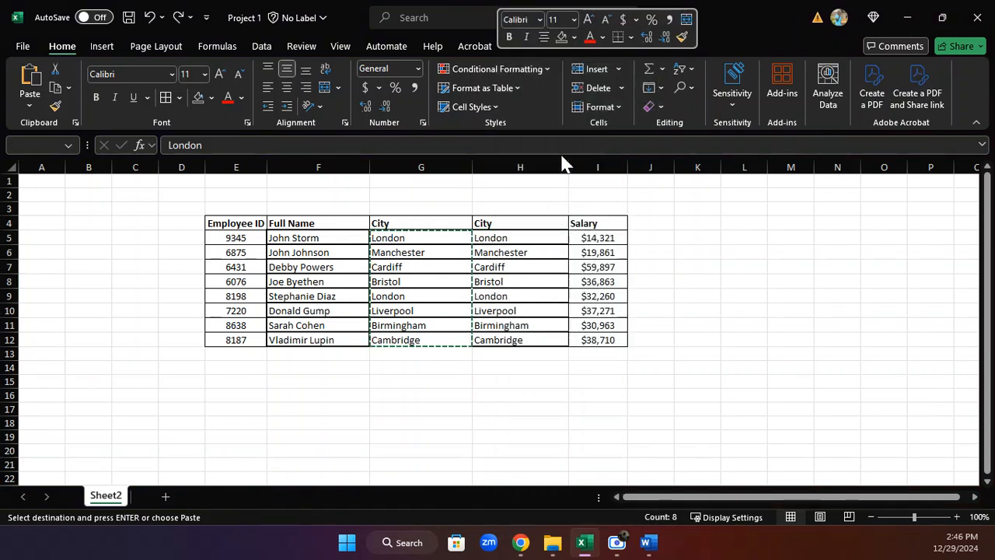
Delete the helper City column G.
click(423, 168)
right_click(423, 168)
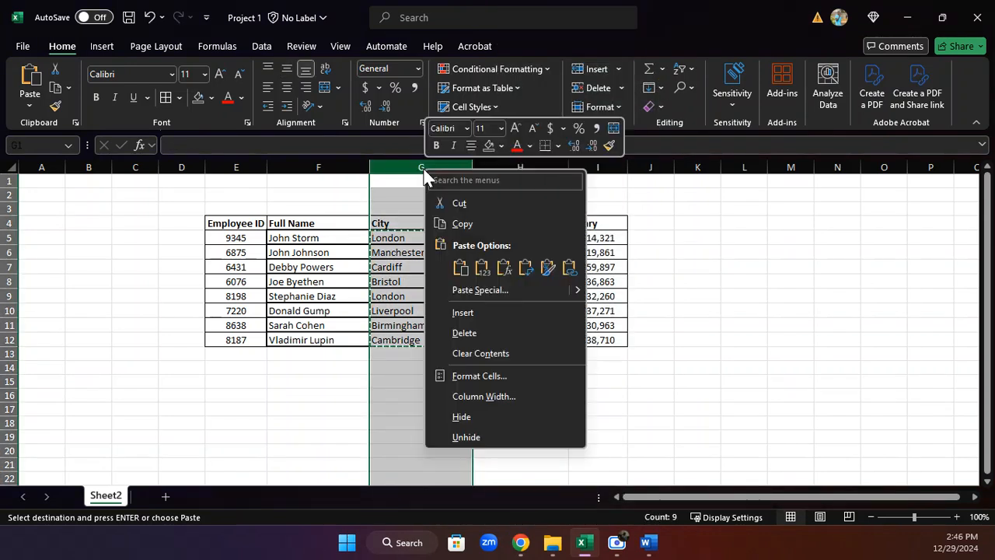
click(459, 331)
click(563, 407)
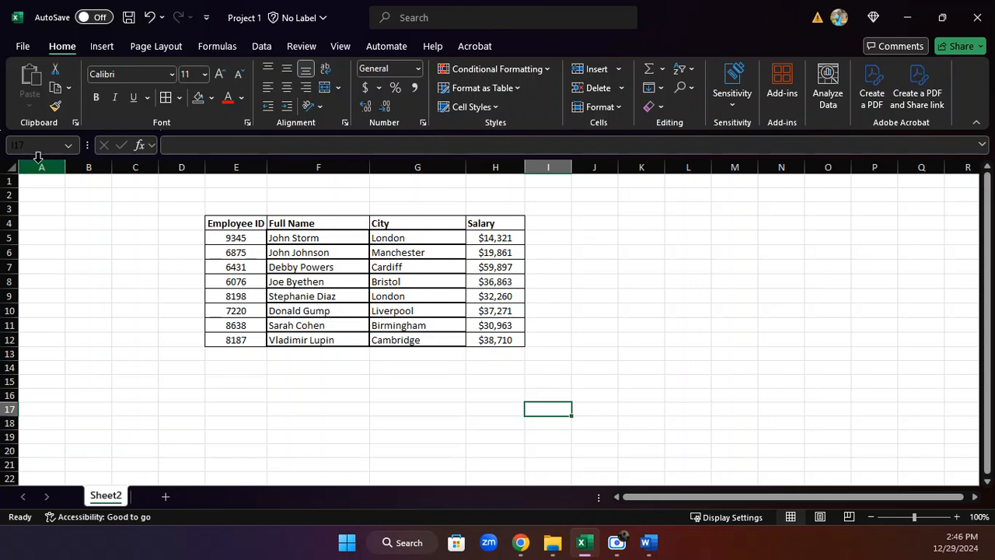
Delete the empty columns A to D to the left of the table.
drag(41, 168, 169, 180)
right_click(137, 176)
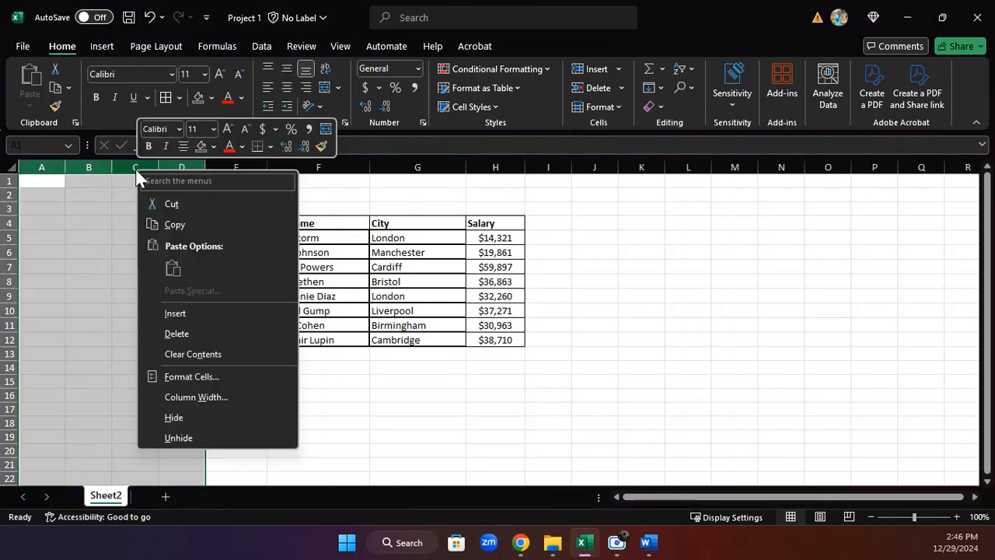
click(175, 330)
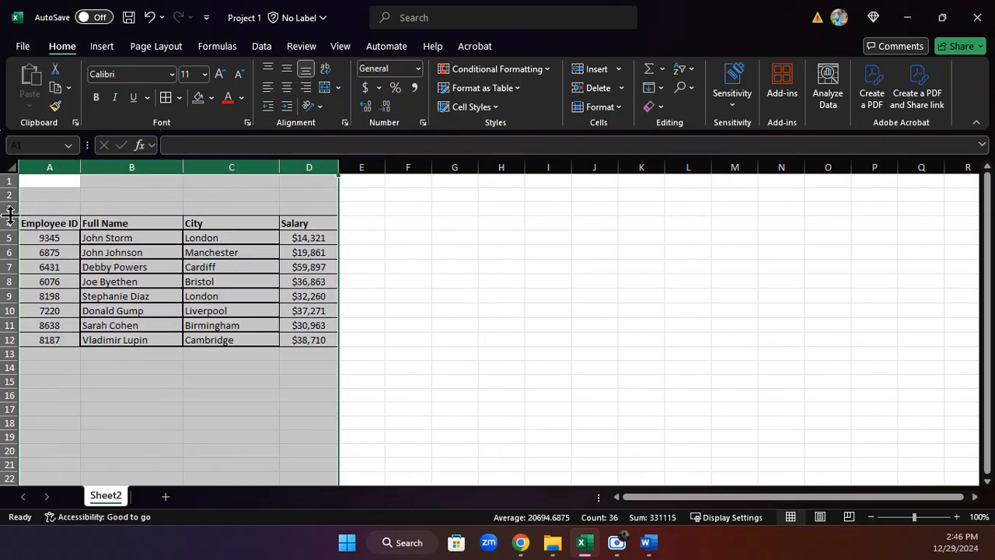
Delete the empty rows 1 to 3 above the table.
drag(10, 181, 19, 206)
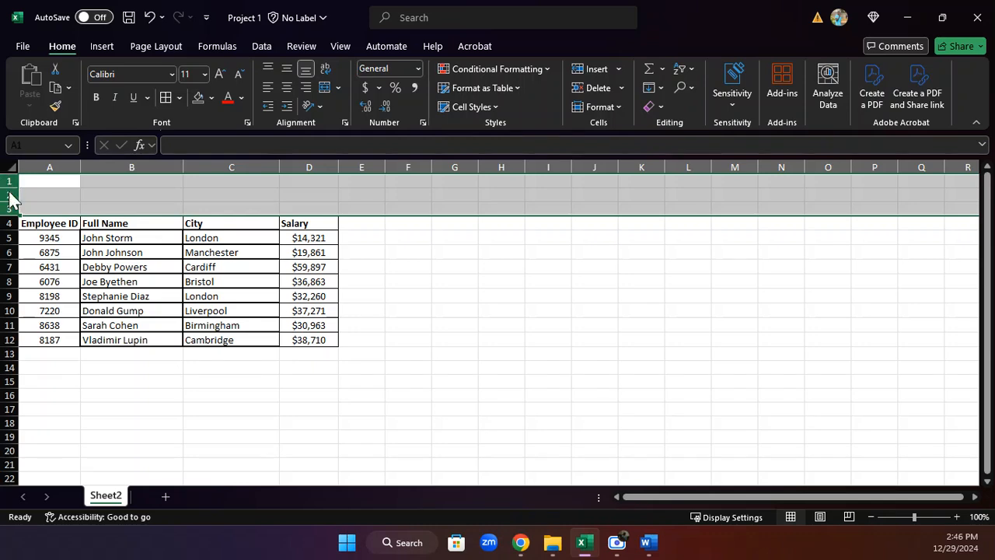
right_click(11, 199)
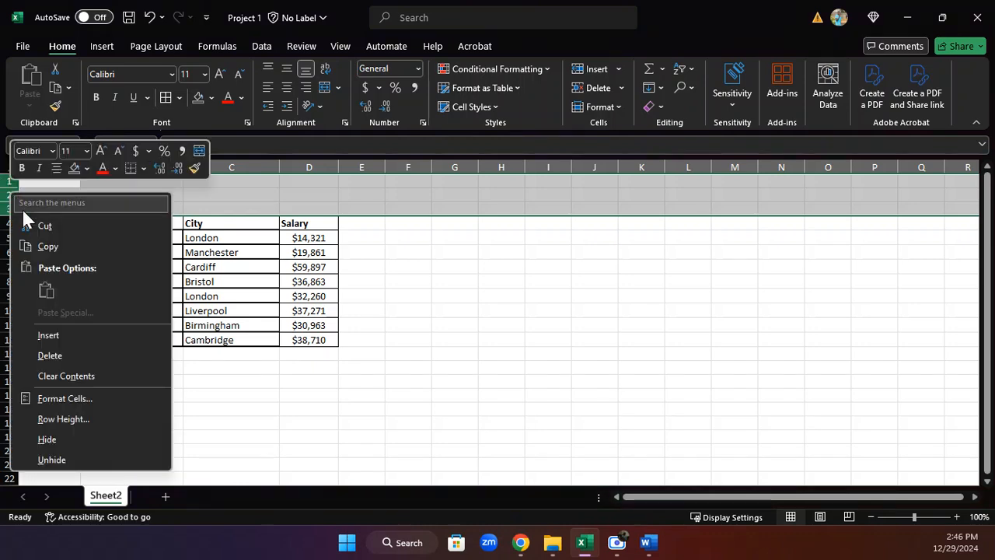
click(55, 355)
click(234, 383)
click(552, 266)
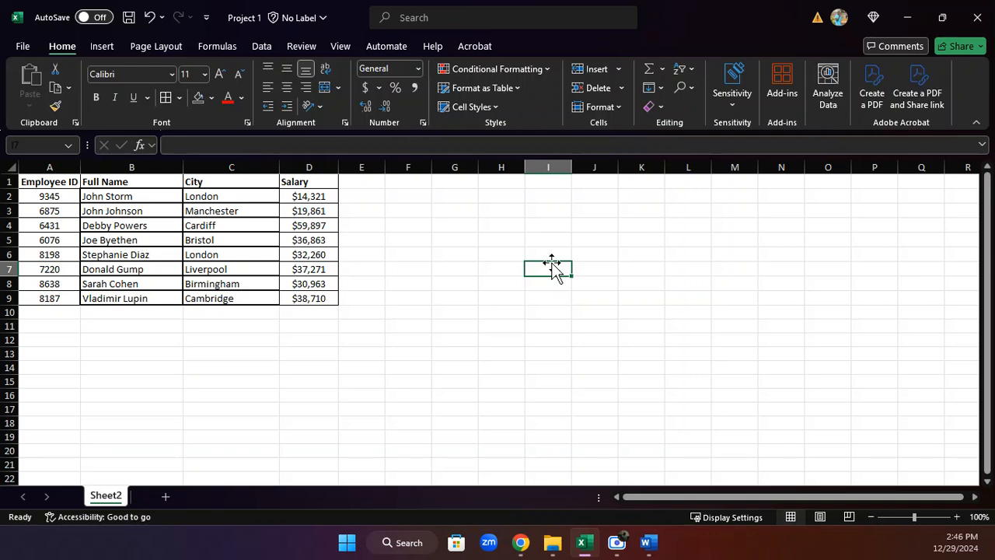
Enter the labels TRIM in cell G5 and PROPER in cell G6 beside the table.
click(442, 328)
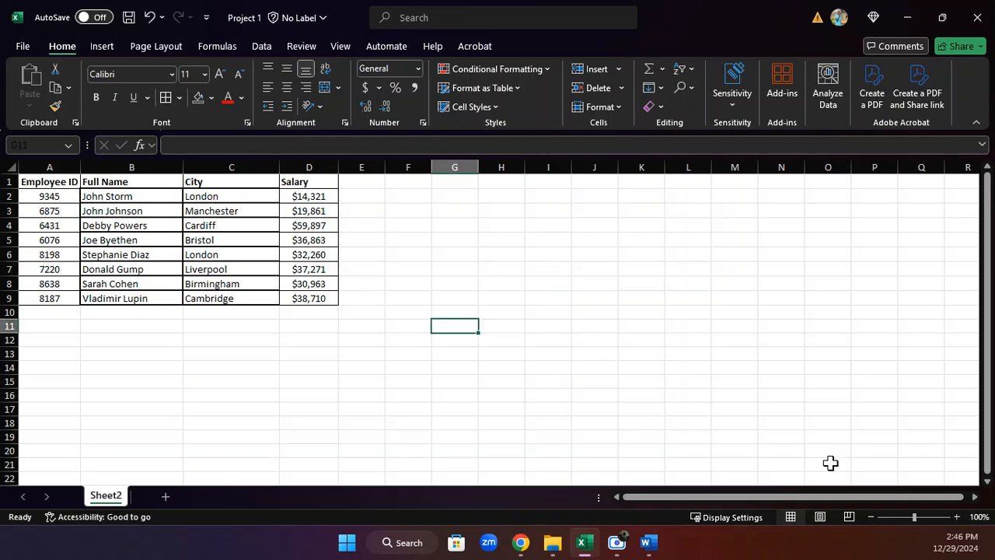
click(957, 517)
click(957, 517)
click(957, 517)
click(957, 517)
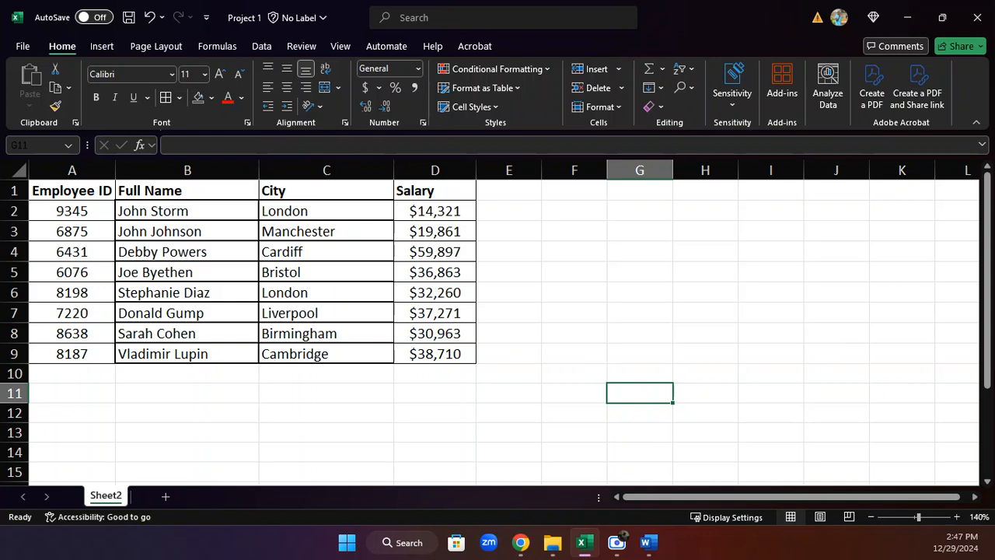
click(622, 270)
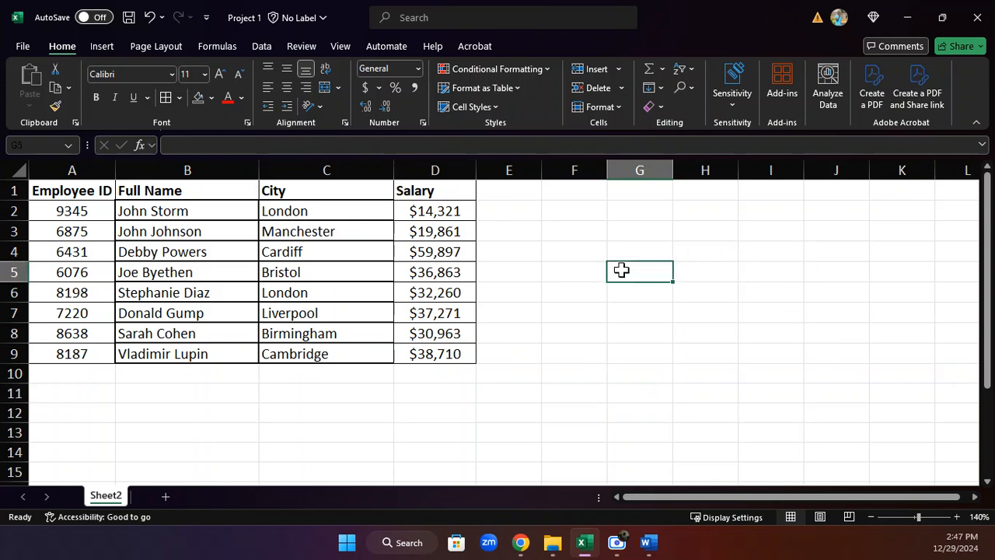
text(TR)
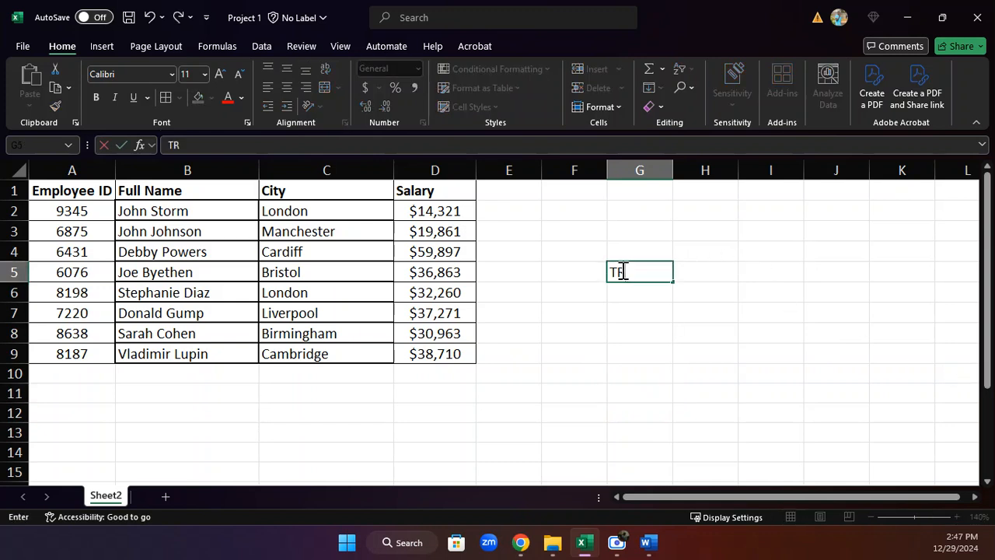
text(IM)
key(Return)
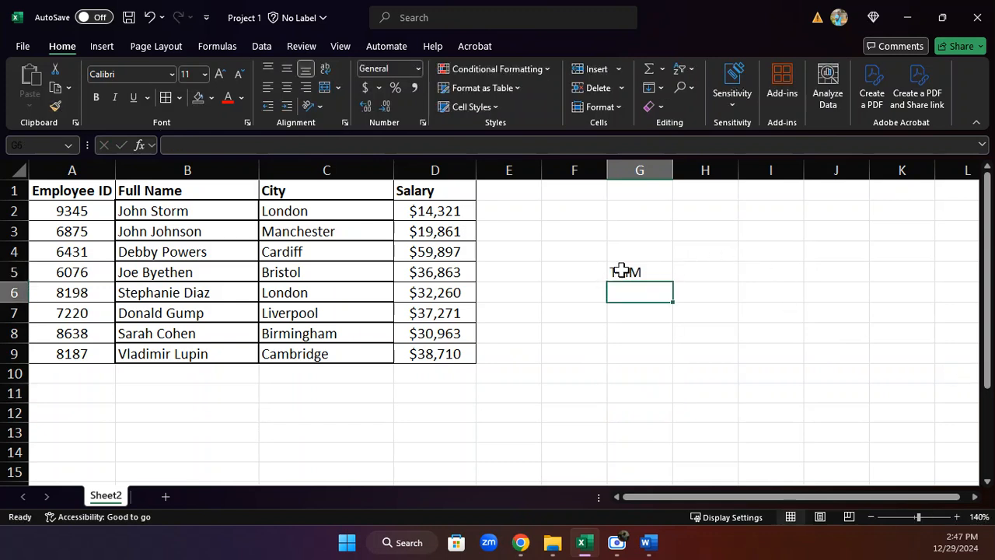
text(PROPER)
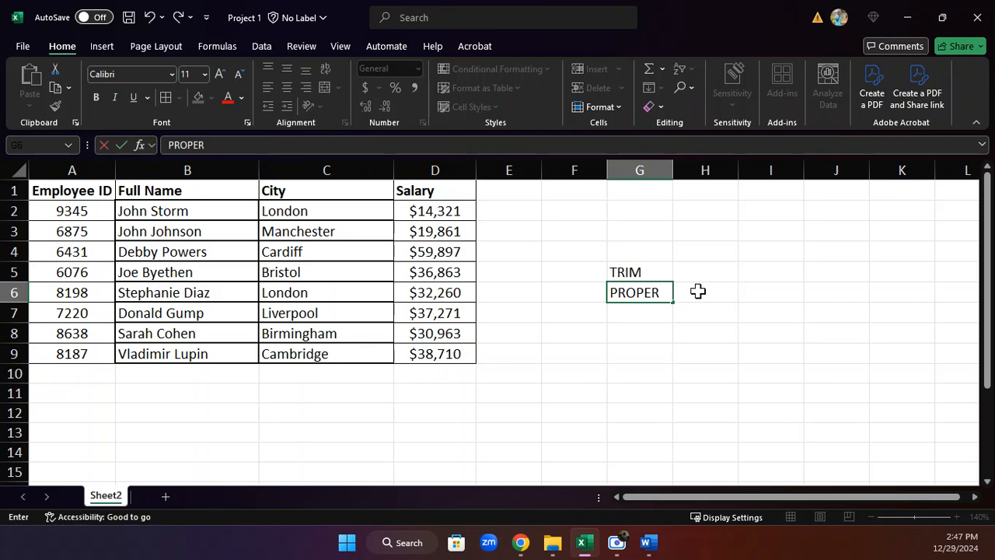
click(782, 309)
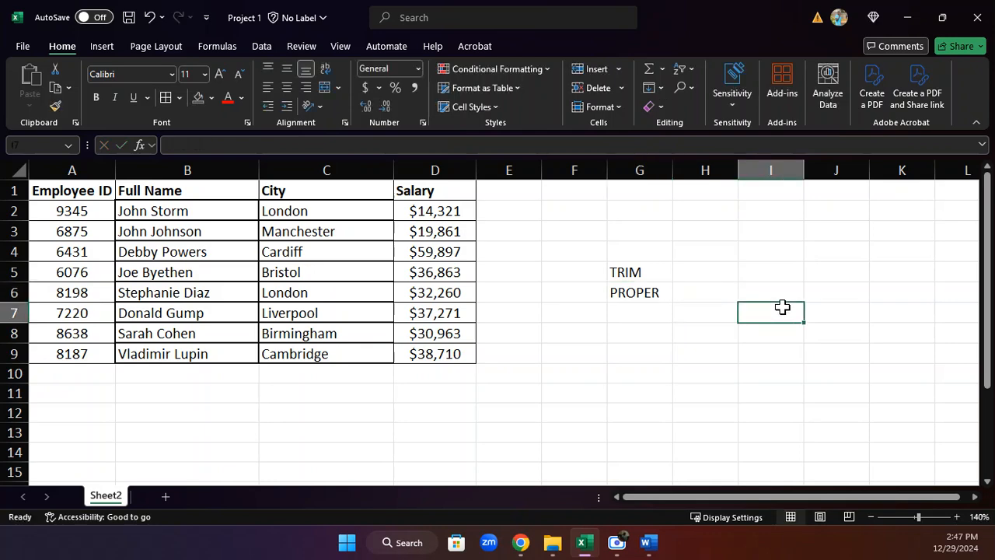